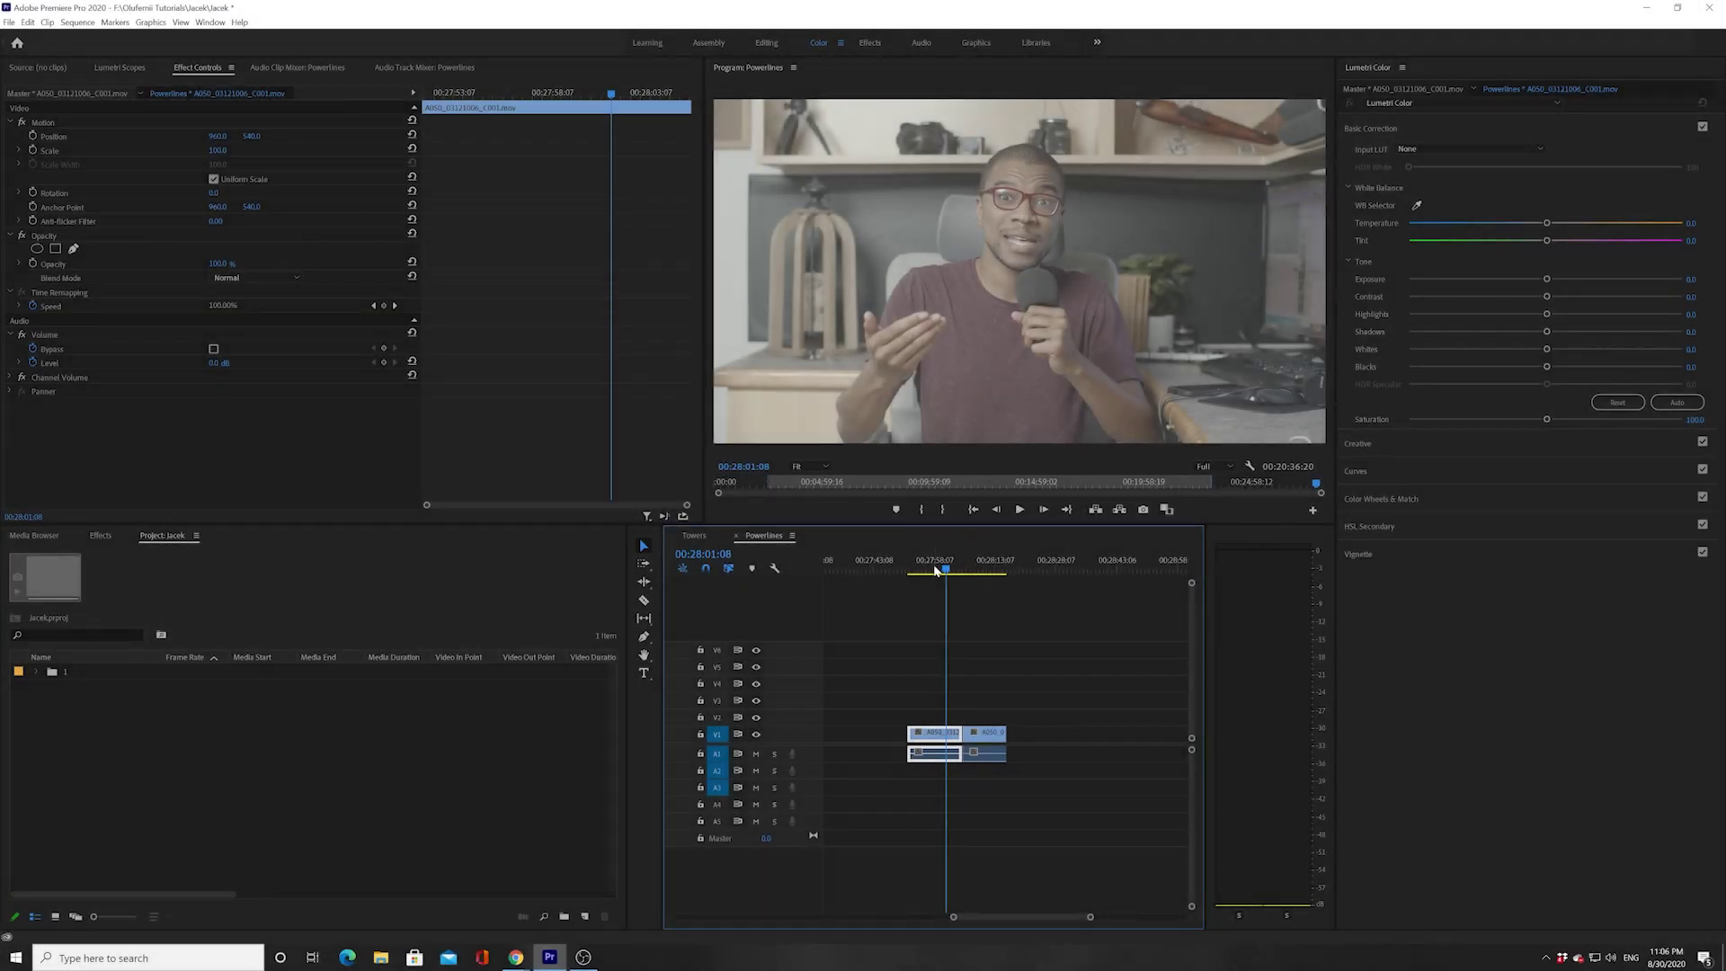
# - Preview the clips, then create a new 1920x1080 adjustment layer in the Project panel
pyautogui.click(935, 569)
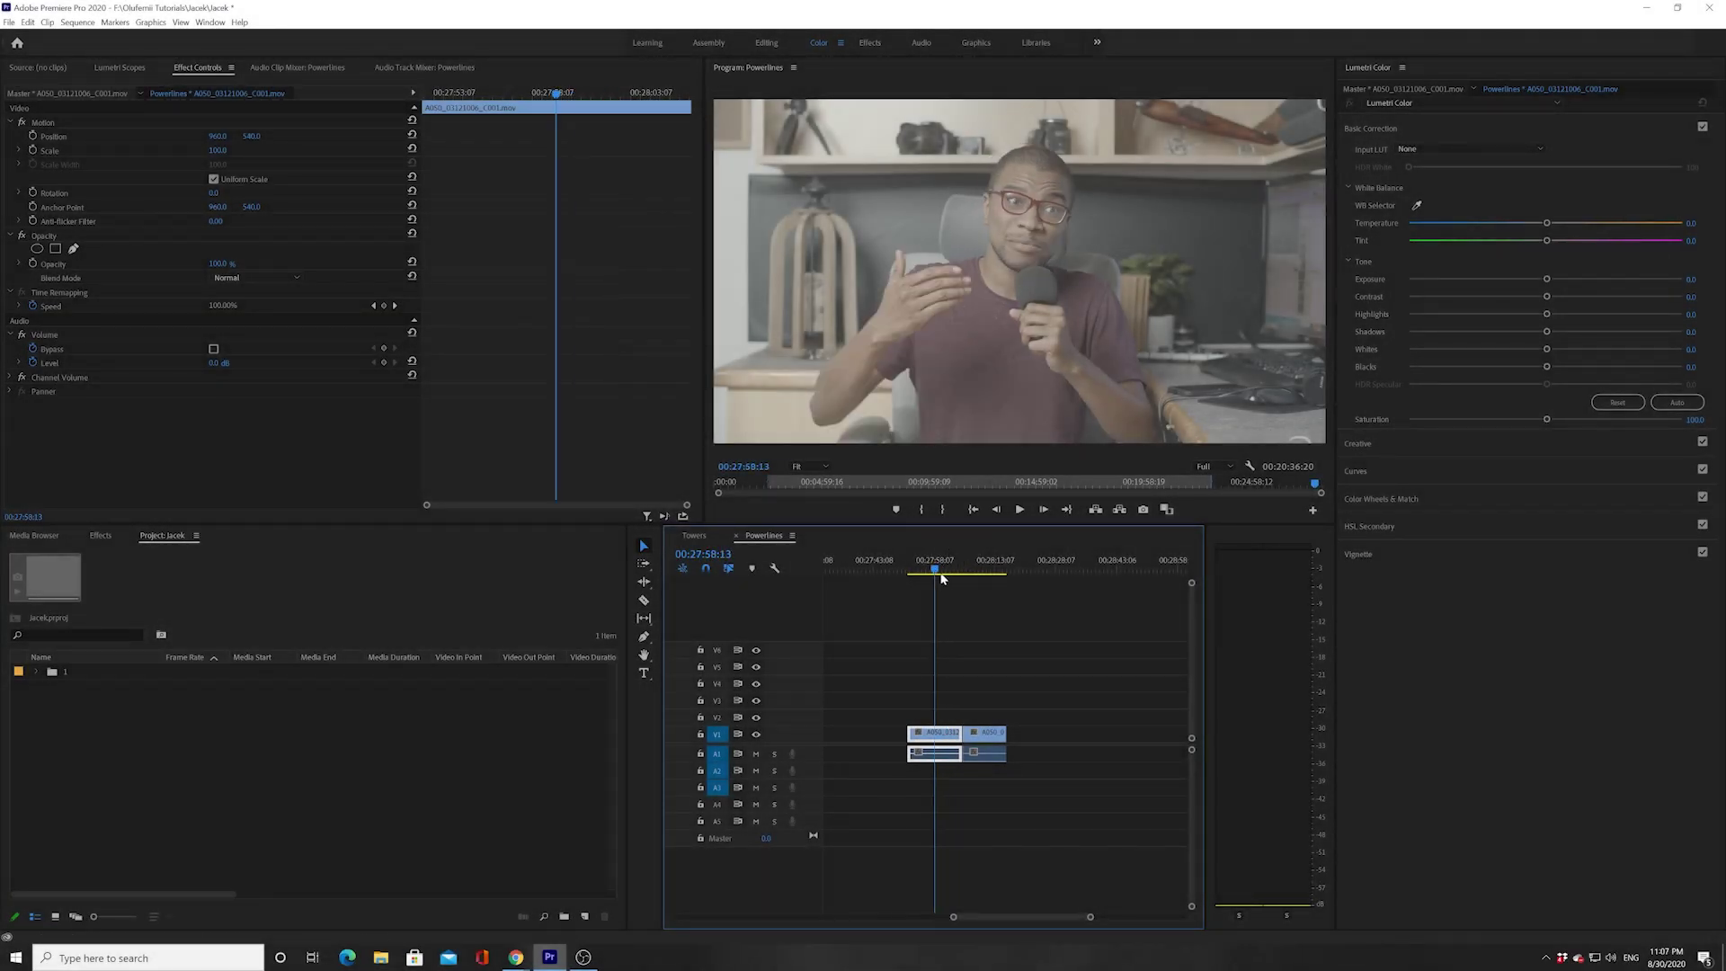
pyautogui.click(1019, 511)
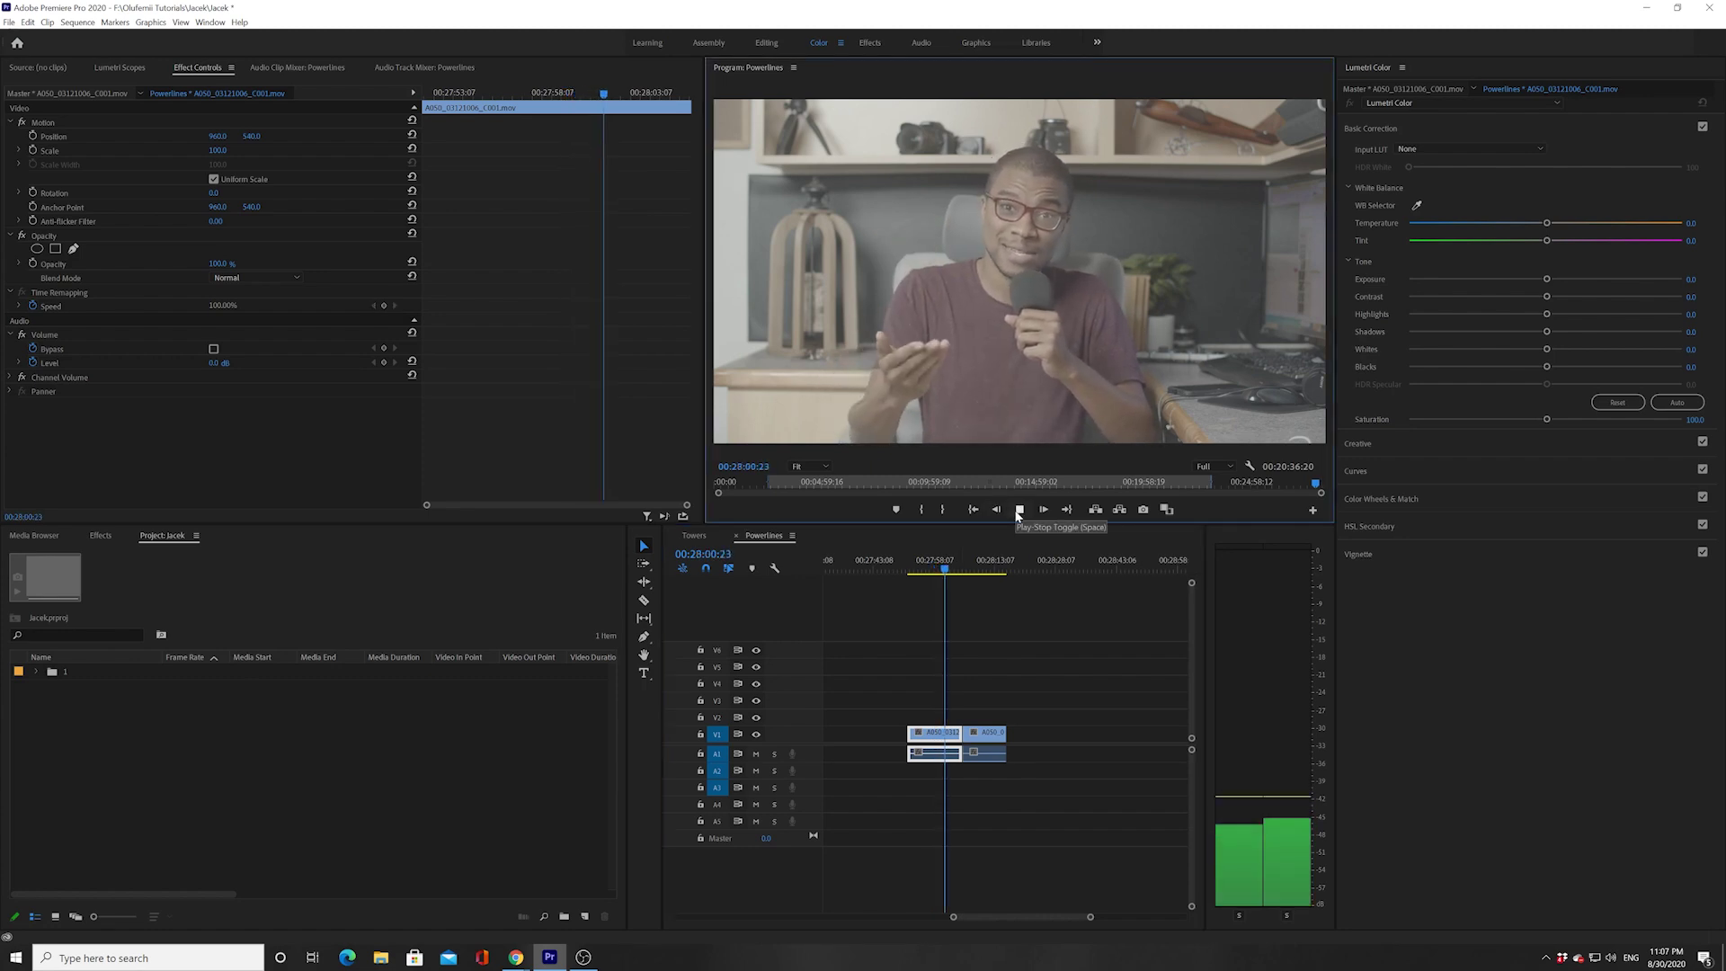
pyautogui.click(1019, 510)
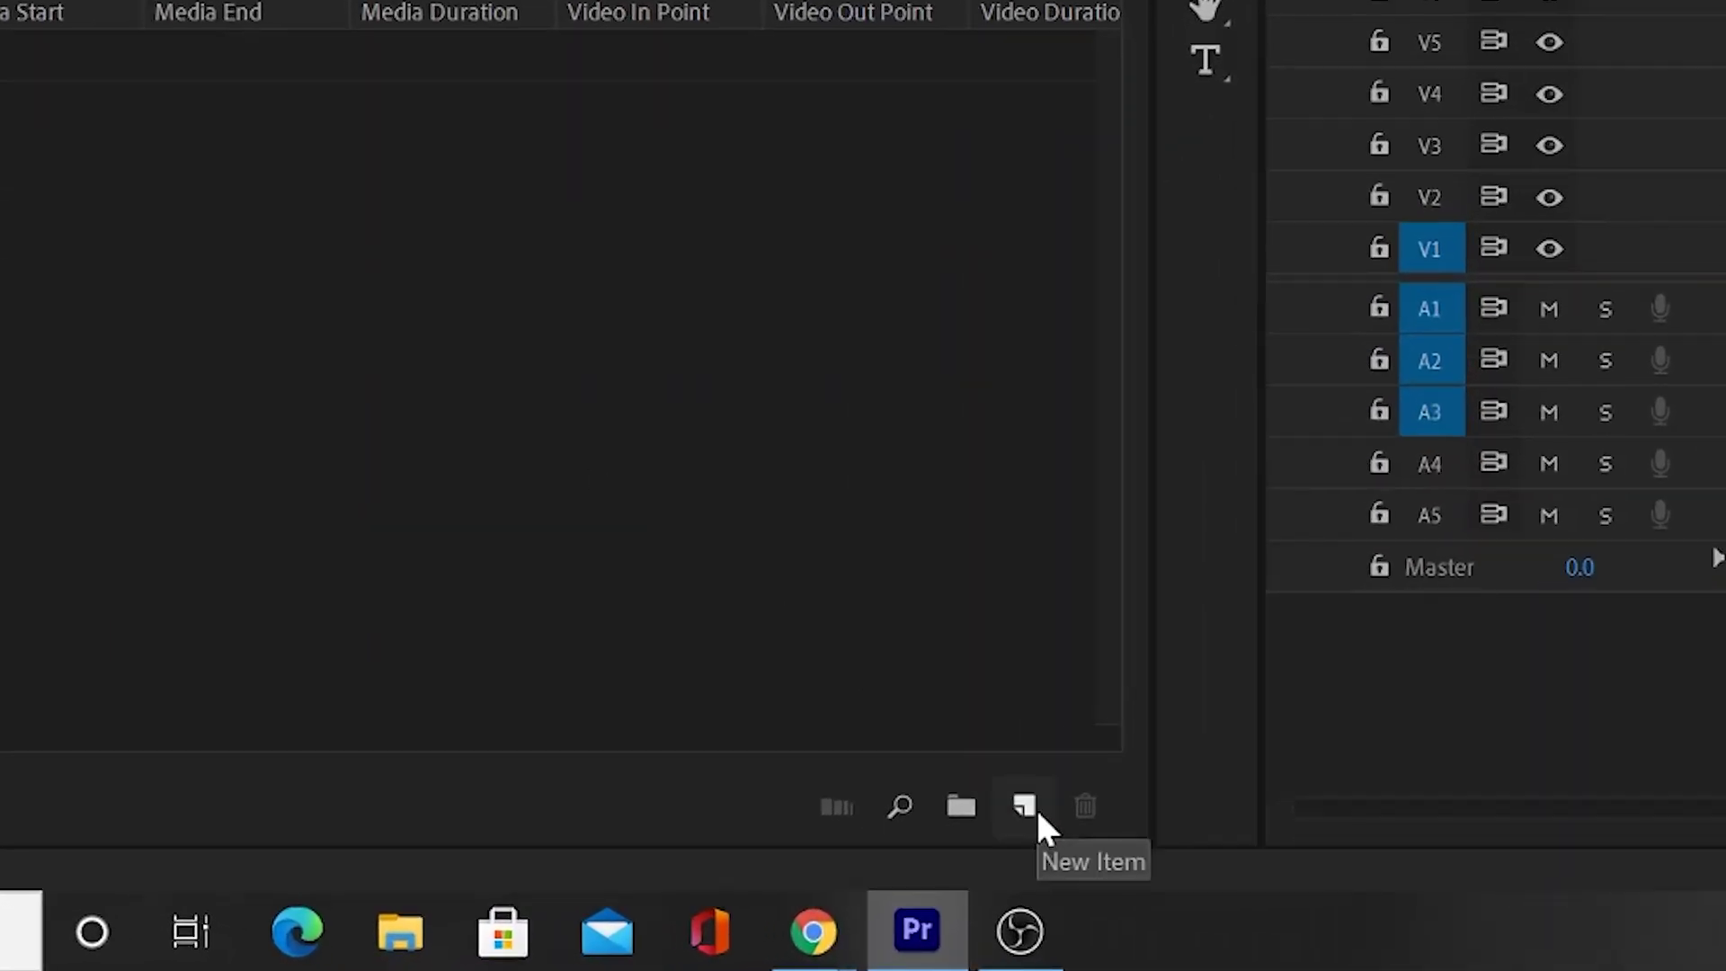
pyautogui.click(1029, 803)
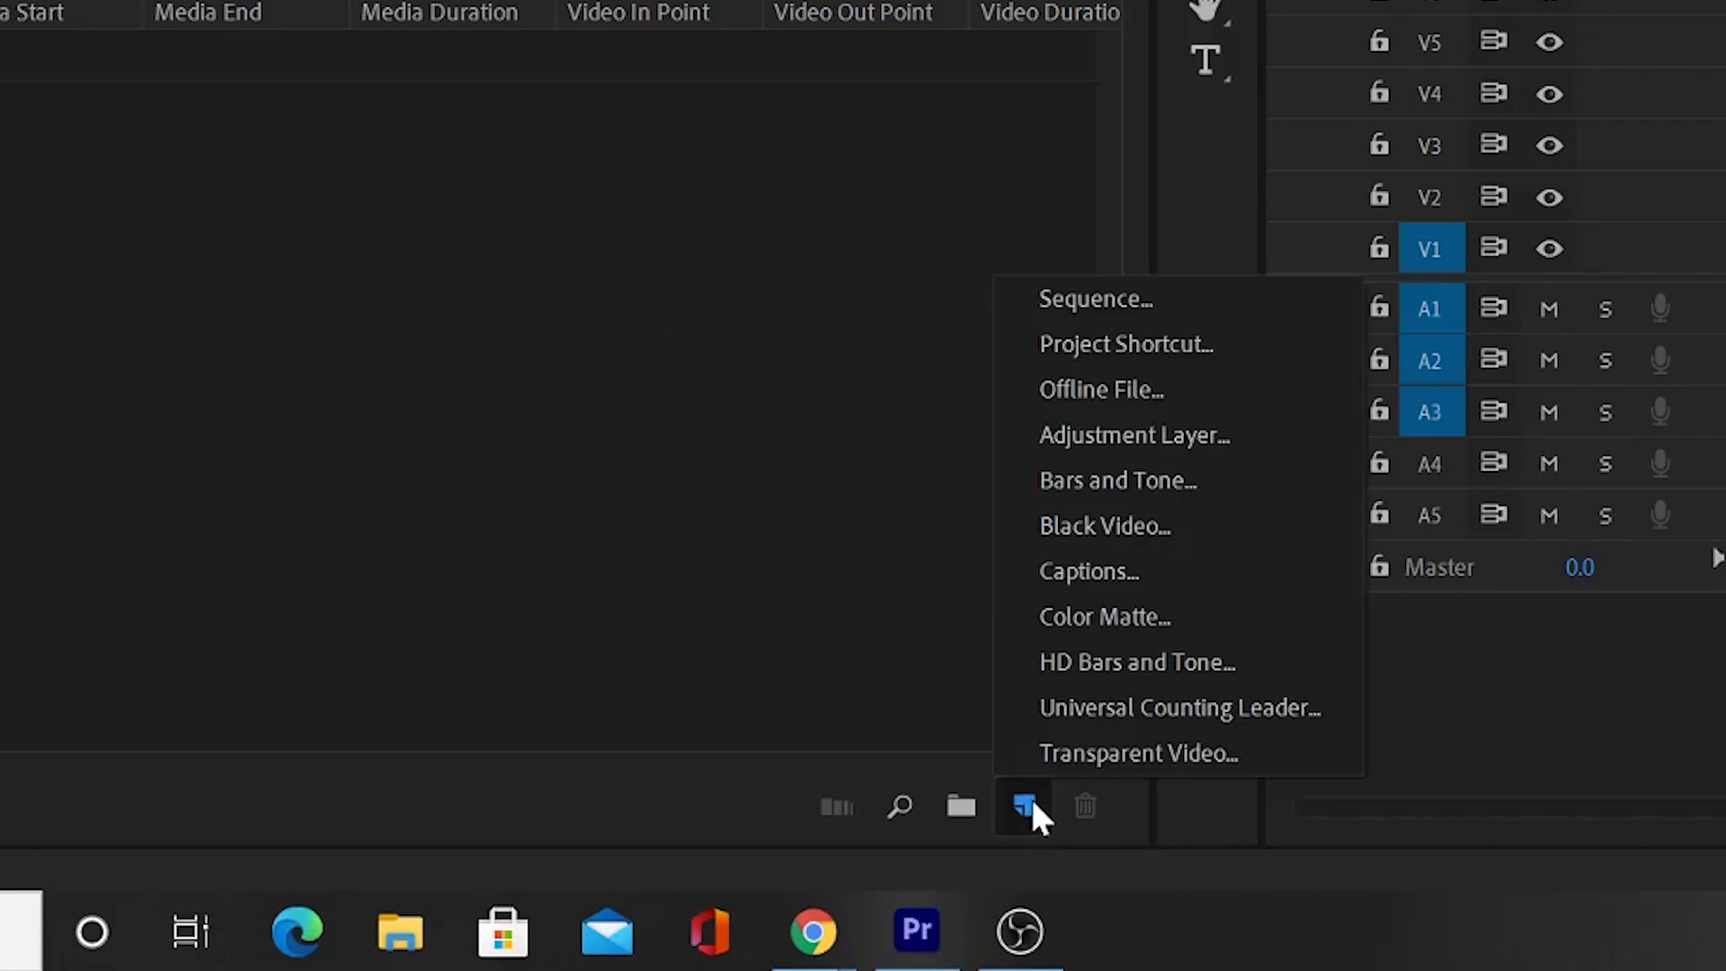
pyautogui.click(1138, 437)
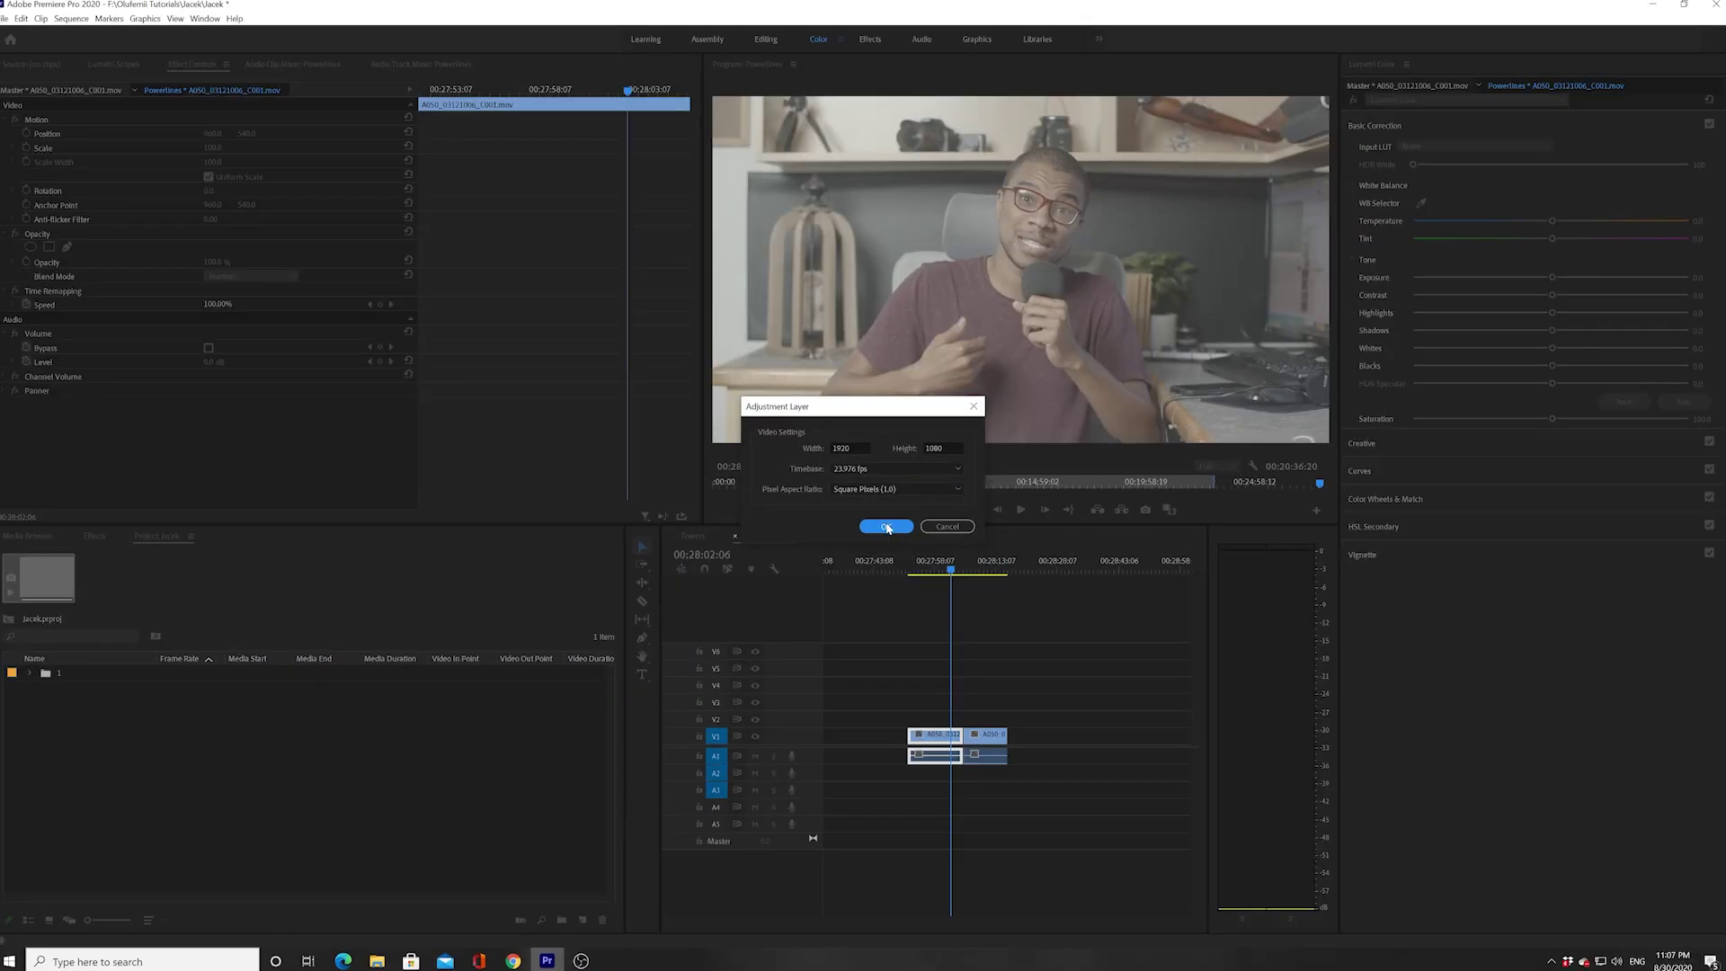
pyautogui.click(887, 527)
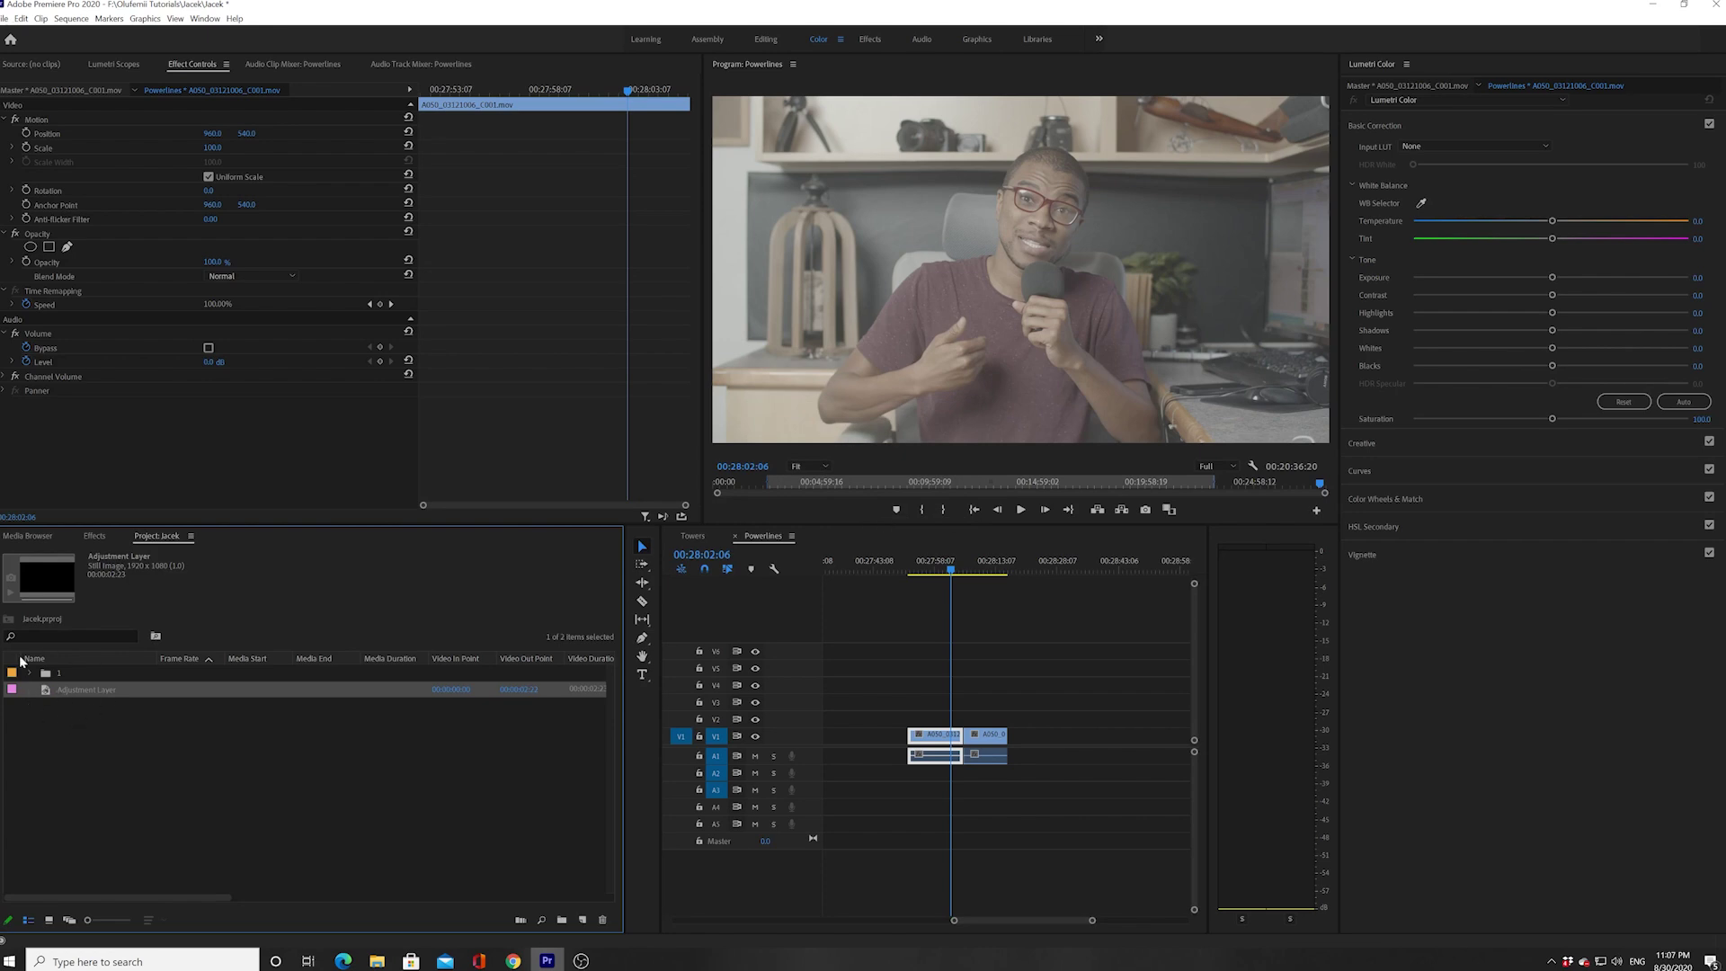
# - Place the adjustment layer above the clips, extend it over both, and raise it to V3
pyautogui.moveTo(47, 692); pyautogui.dragTo(1007, 718)
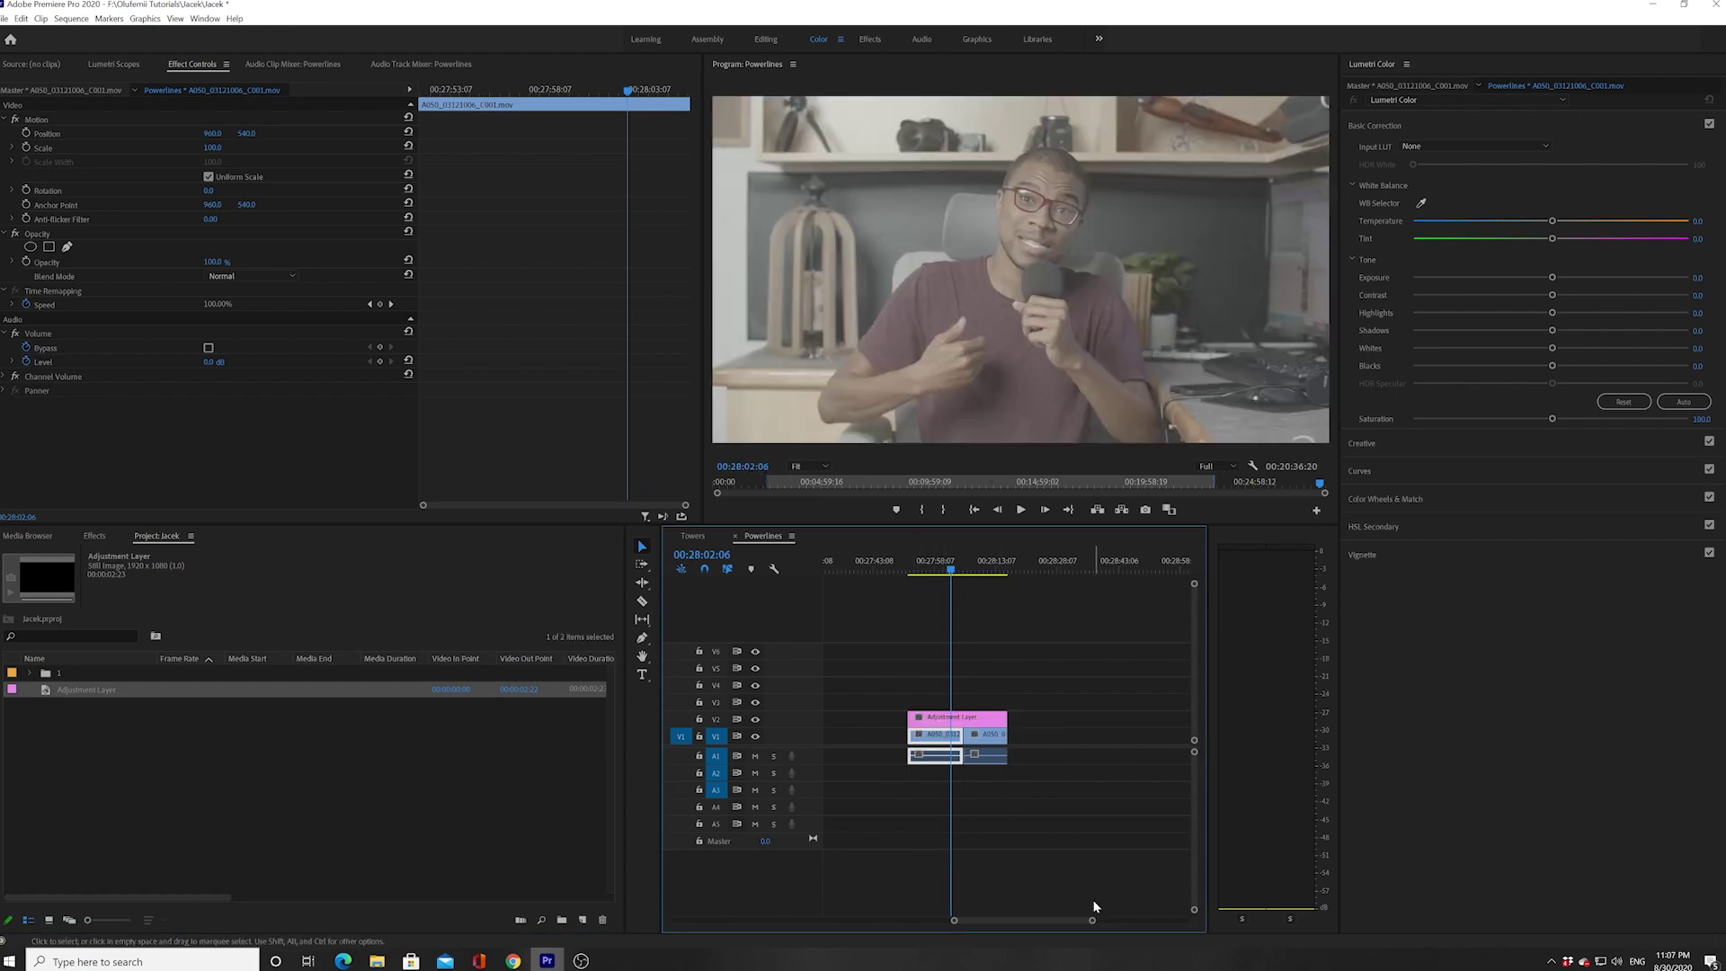
pyautogui.moveTo(1092, 920); pyautogui.dragTo(1074, 921)
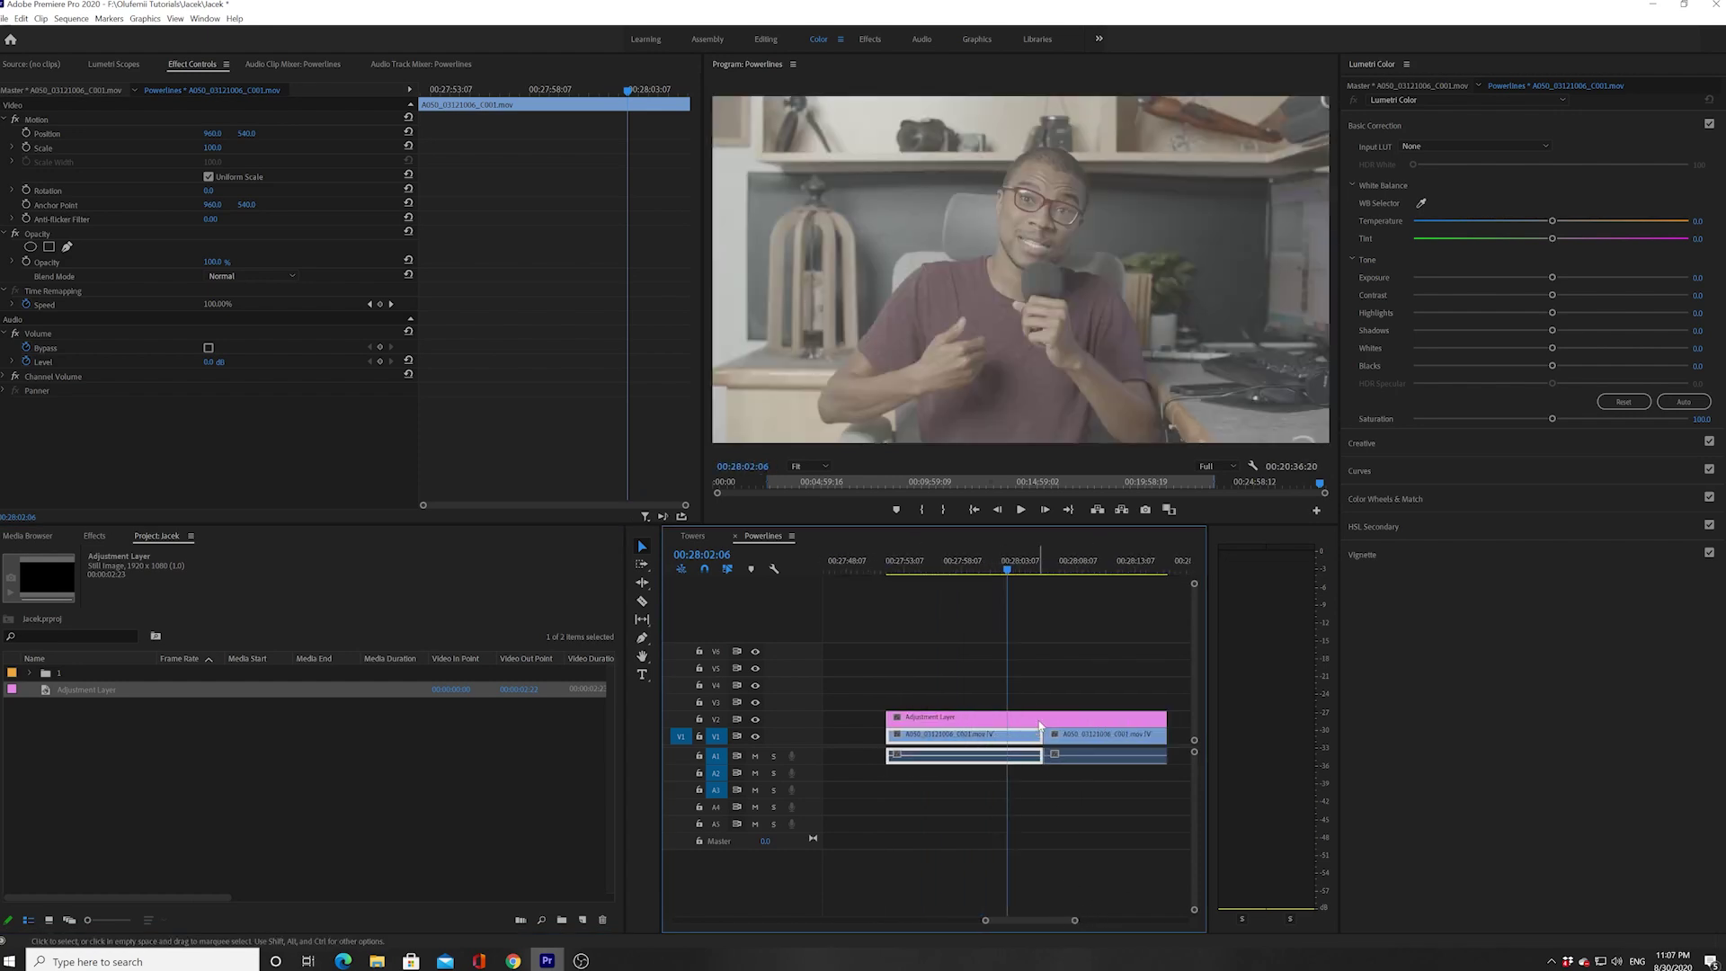
pyautogui.moveTo(984, 719); pyautogui.dragTo(984, 702)
pyautogui.moveTo(1008, 572)
pyautogui.mouseDown()
pyautogui.moveTo(1072, 582)
pyautogui.moveTo(1004, 579)
pyautogui.mouseUp()
pyautogui.click(1013, 702)
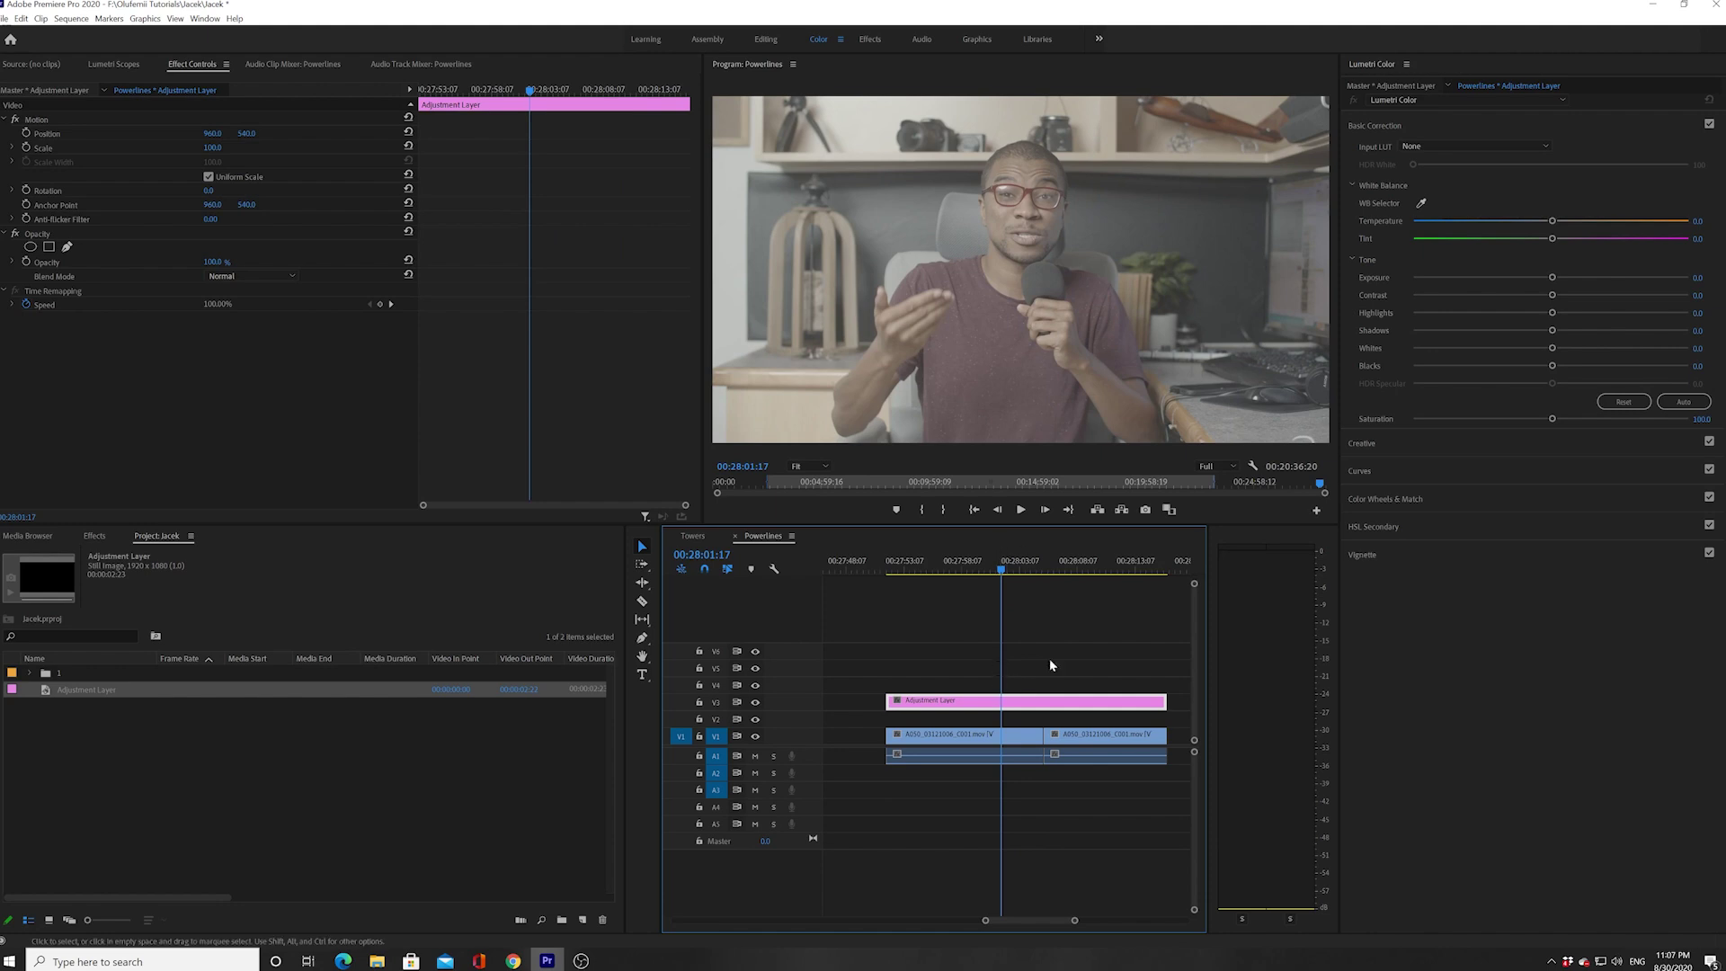
# - In Lumetri Basic Correction, set Shadows and Blacks to -100, Highlights 73.9, Saturation 129.6
pyautogui.press('space')
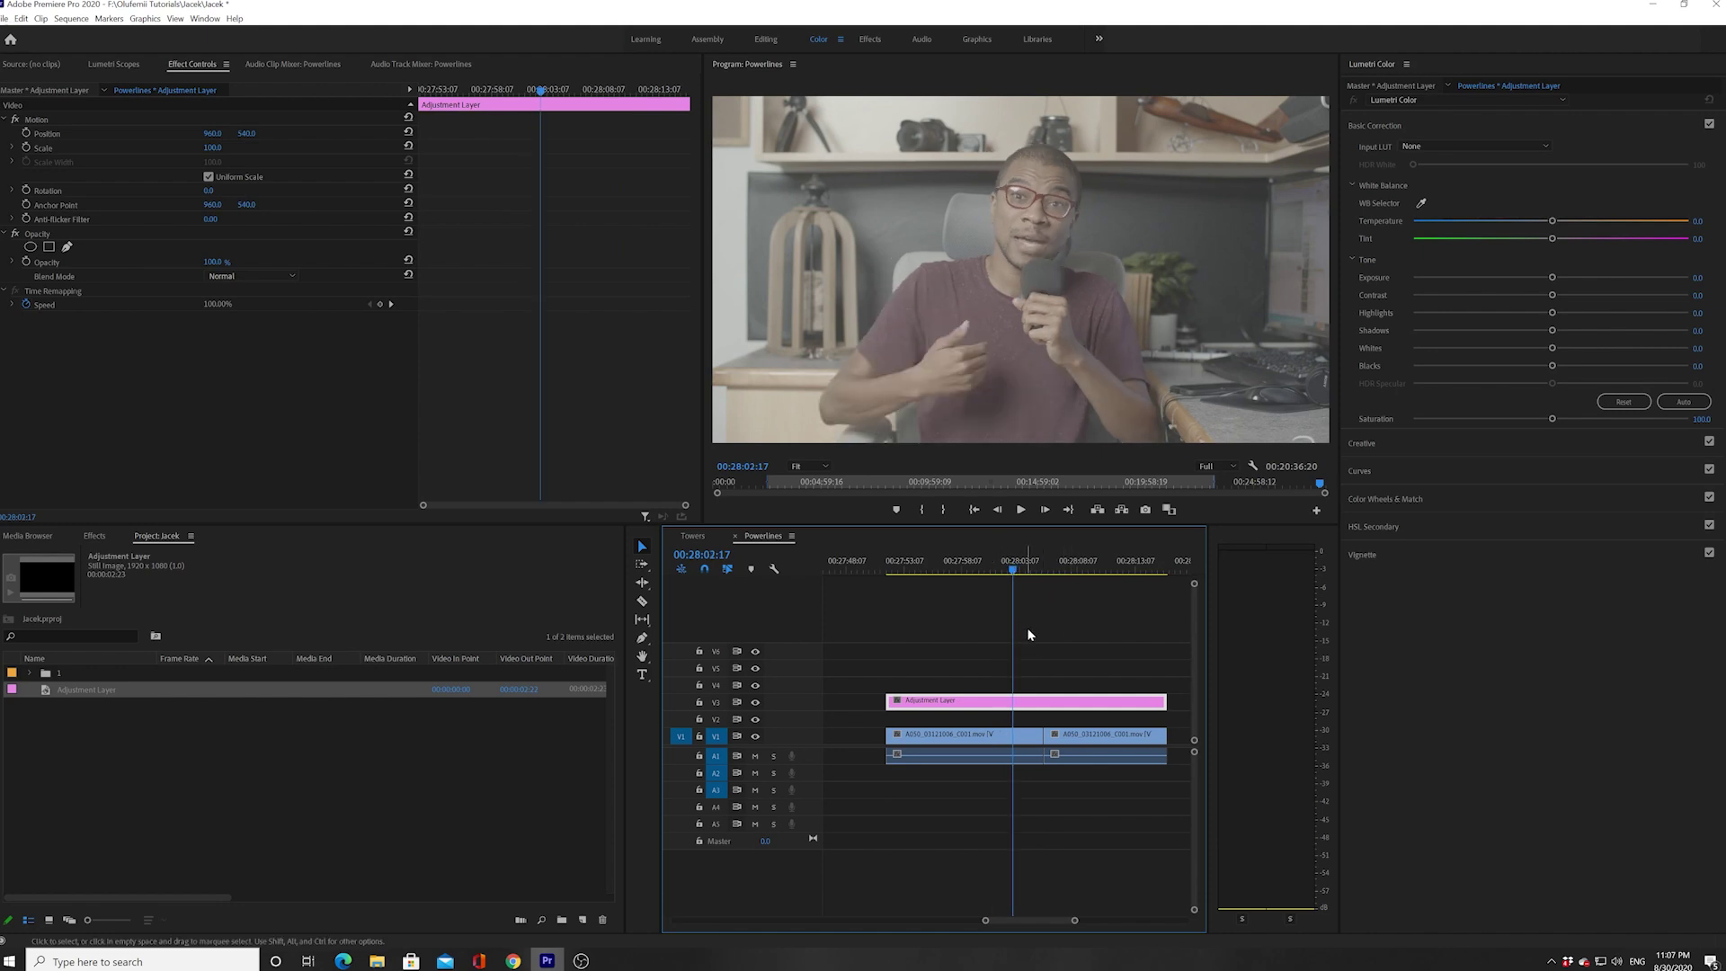
pyautogui.press('space')
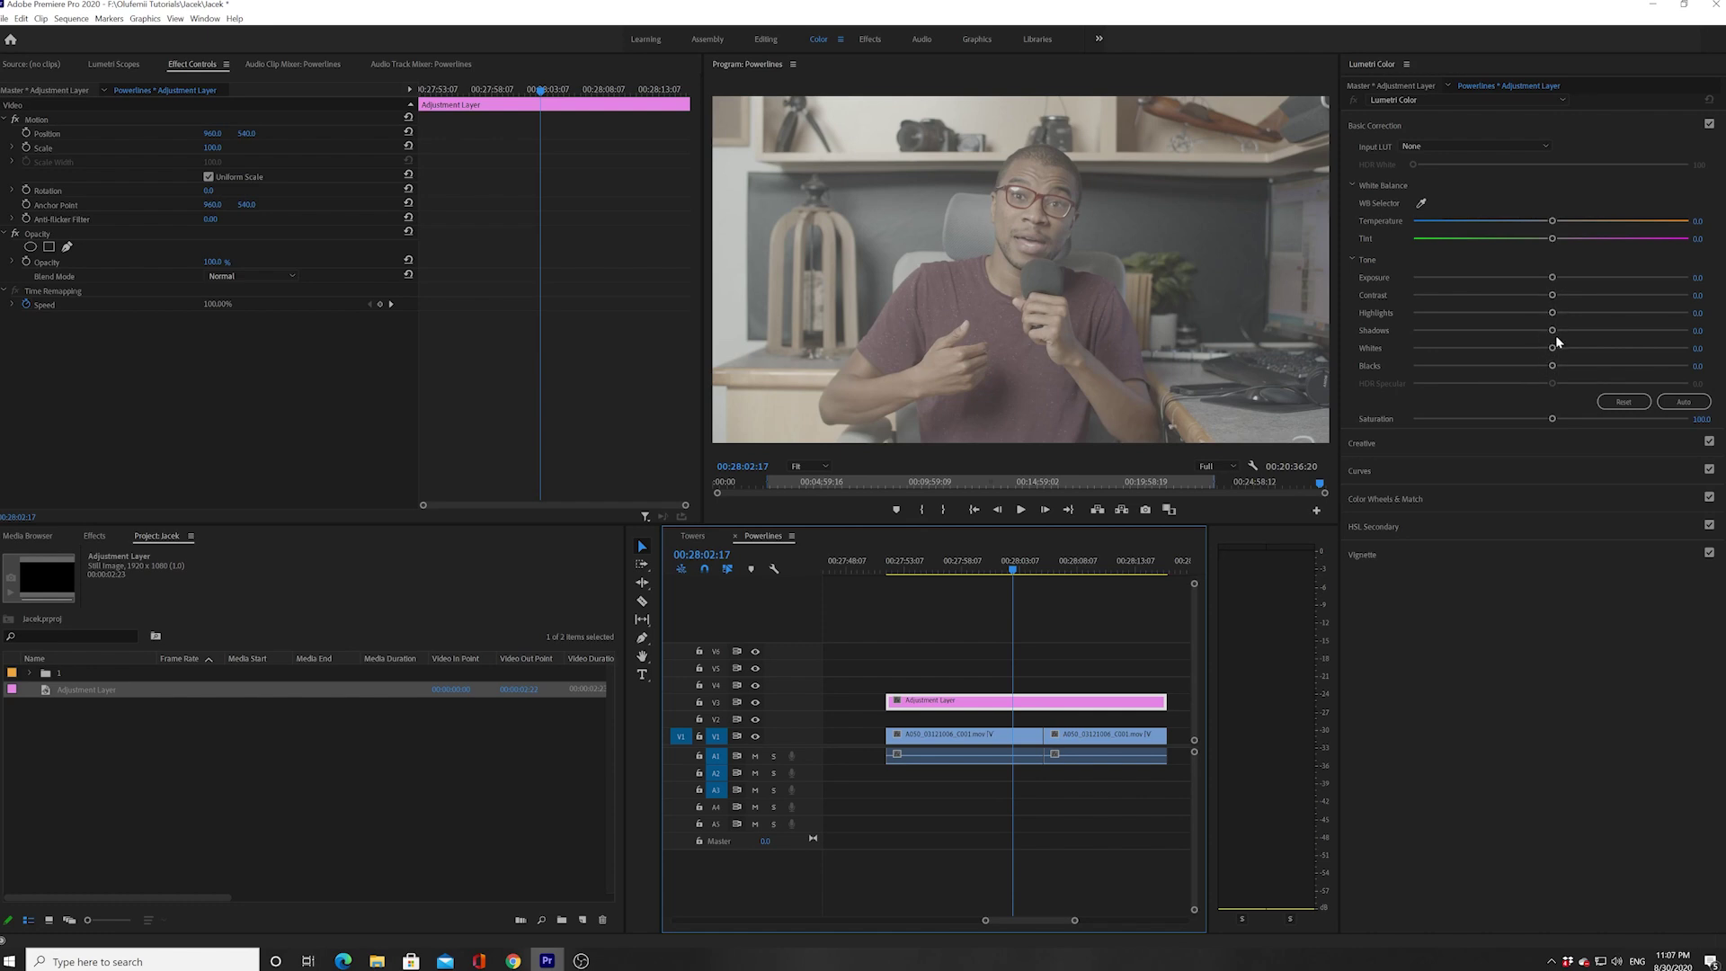
pyautogui.moveTo(1552, 330); pyautogui.dragTo(1413, 330)
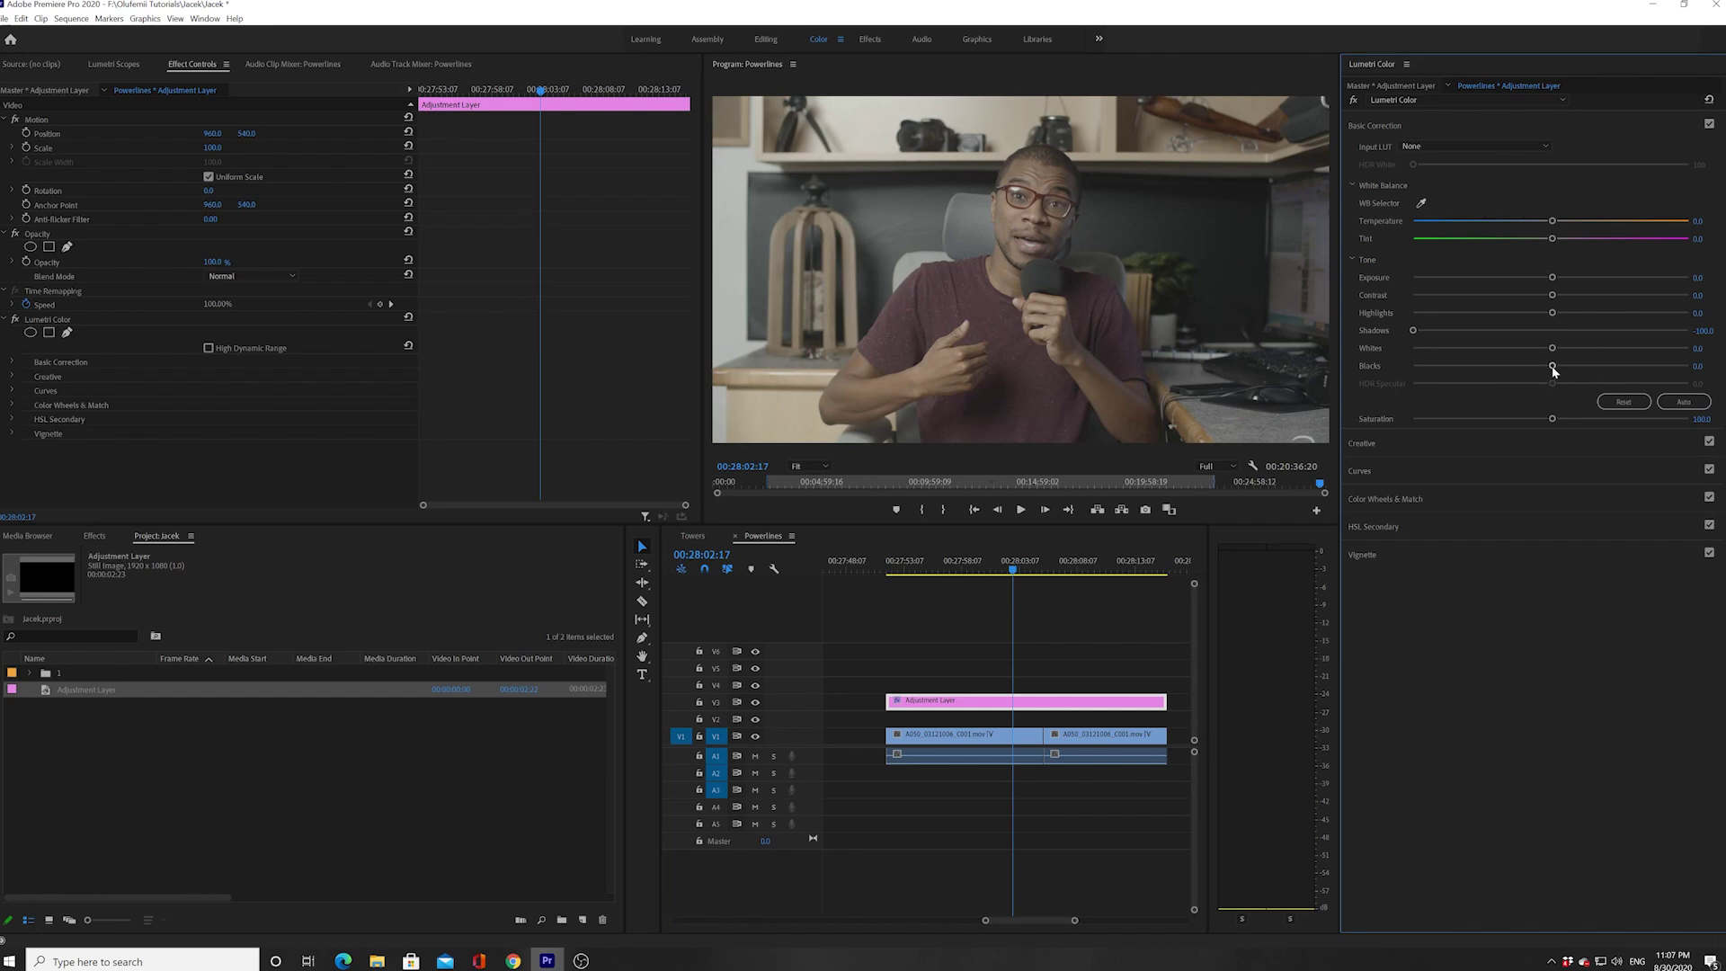
pyautogui.moveTo(1553, 366); pyautogui.dragTo(1414, 366)
pyautogui.moveTo(1553, 313); pyautogui.dragTo(1652, 312)
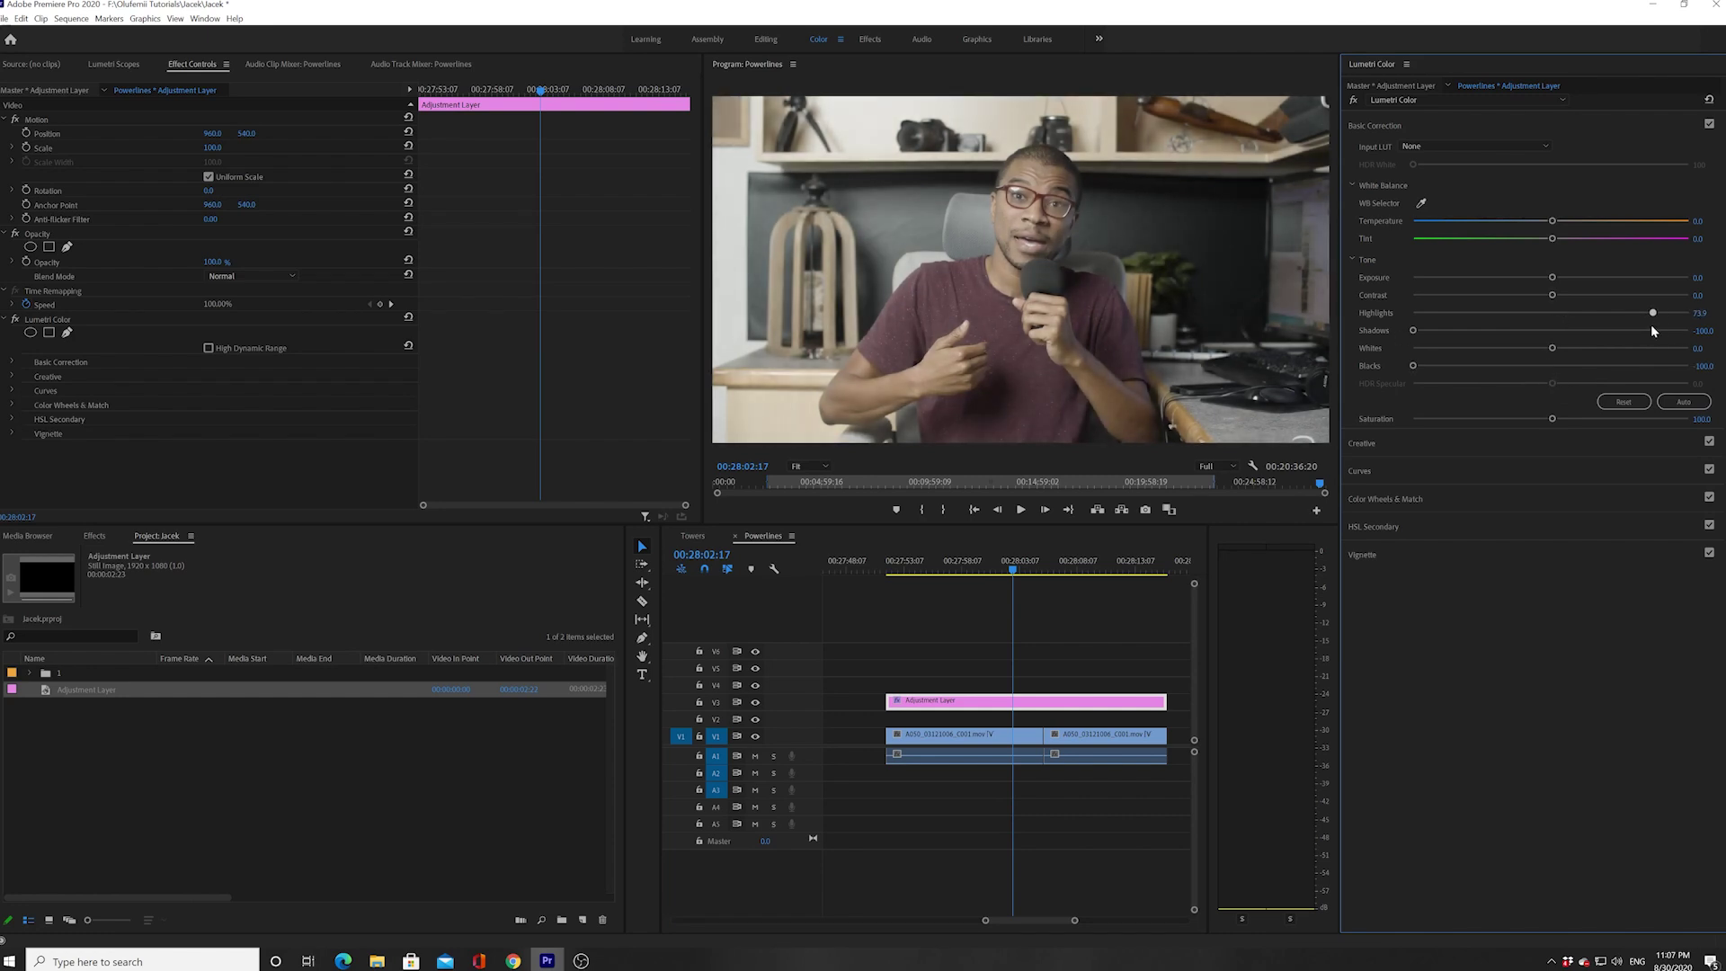
pyautogui.moveTo(1553, 421); pyautogui.dragTo(1590, 420)
pyautogui.moveTo(959, 560); pyautogui.dragTo(1025, 571)
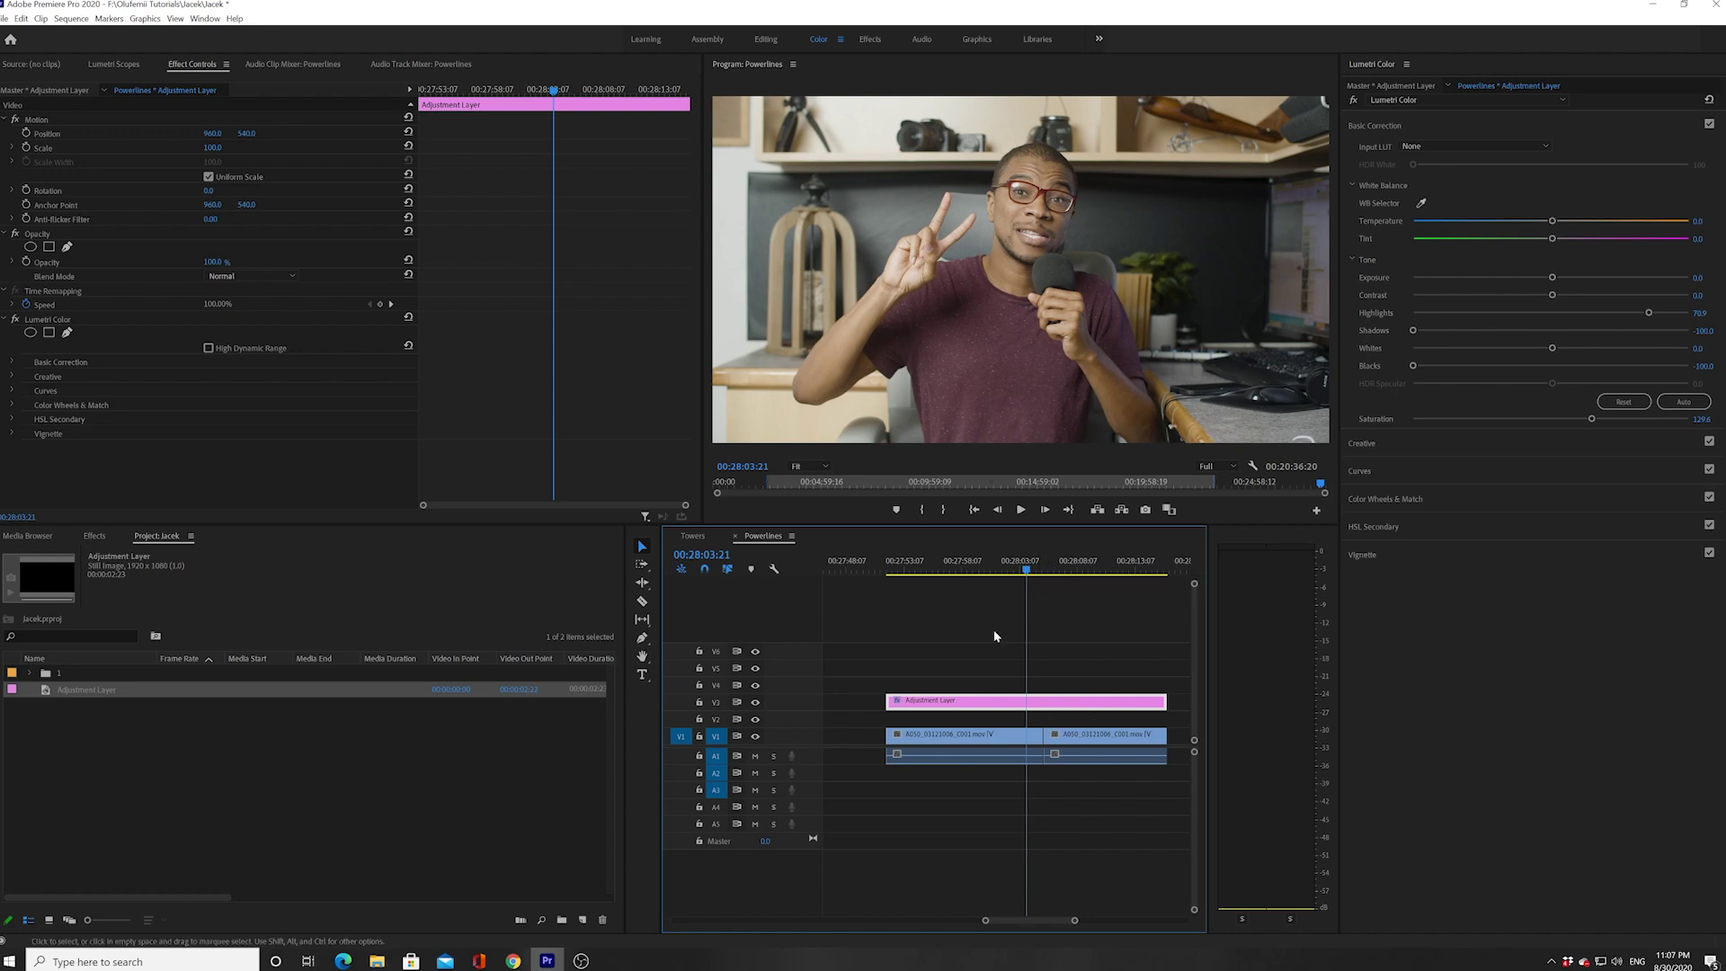
pyautogui.moveTo(1040, 571)
pyautogui.mouseDown()
pyautogui.moveTo(1085, 620)
pyautogui.moveTo(1013, 575)
pyautogui.mouseUp()
pyautogui.moveTo(1165, 701); pyautogui.dragTo(1064, 702)
pyautogui.moveTo(1031, 577); pyautogui.dragTo(1093, 580)
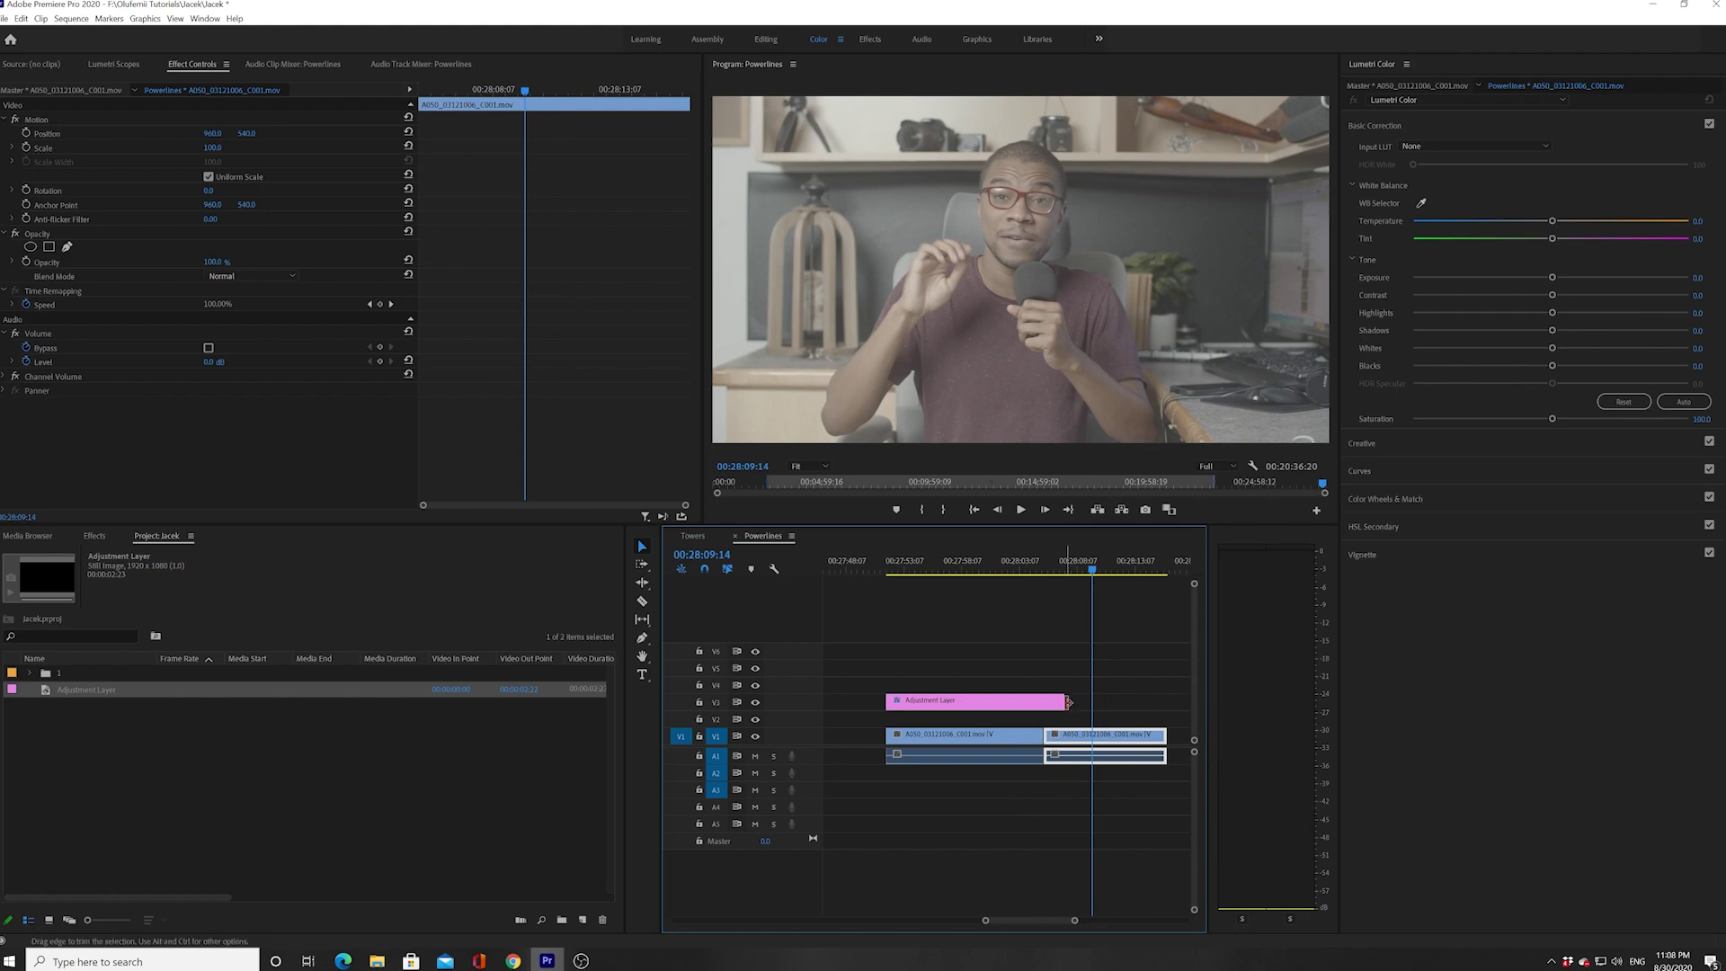
pyautogui.moveTo(1068, 703); pyautogui.dragTo(1166, 703)
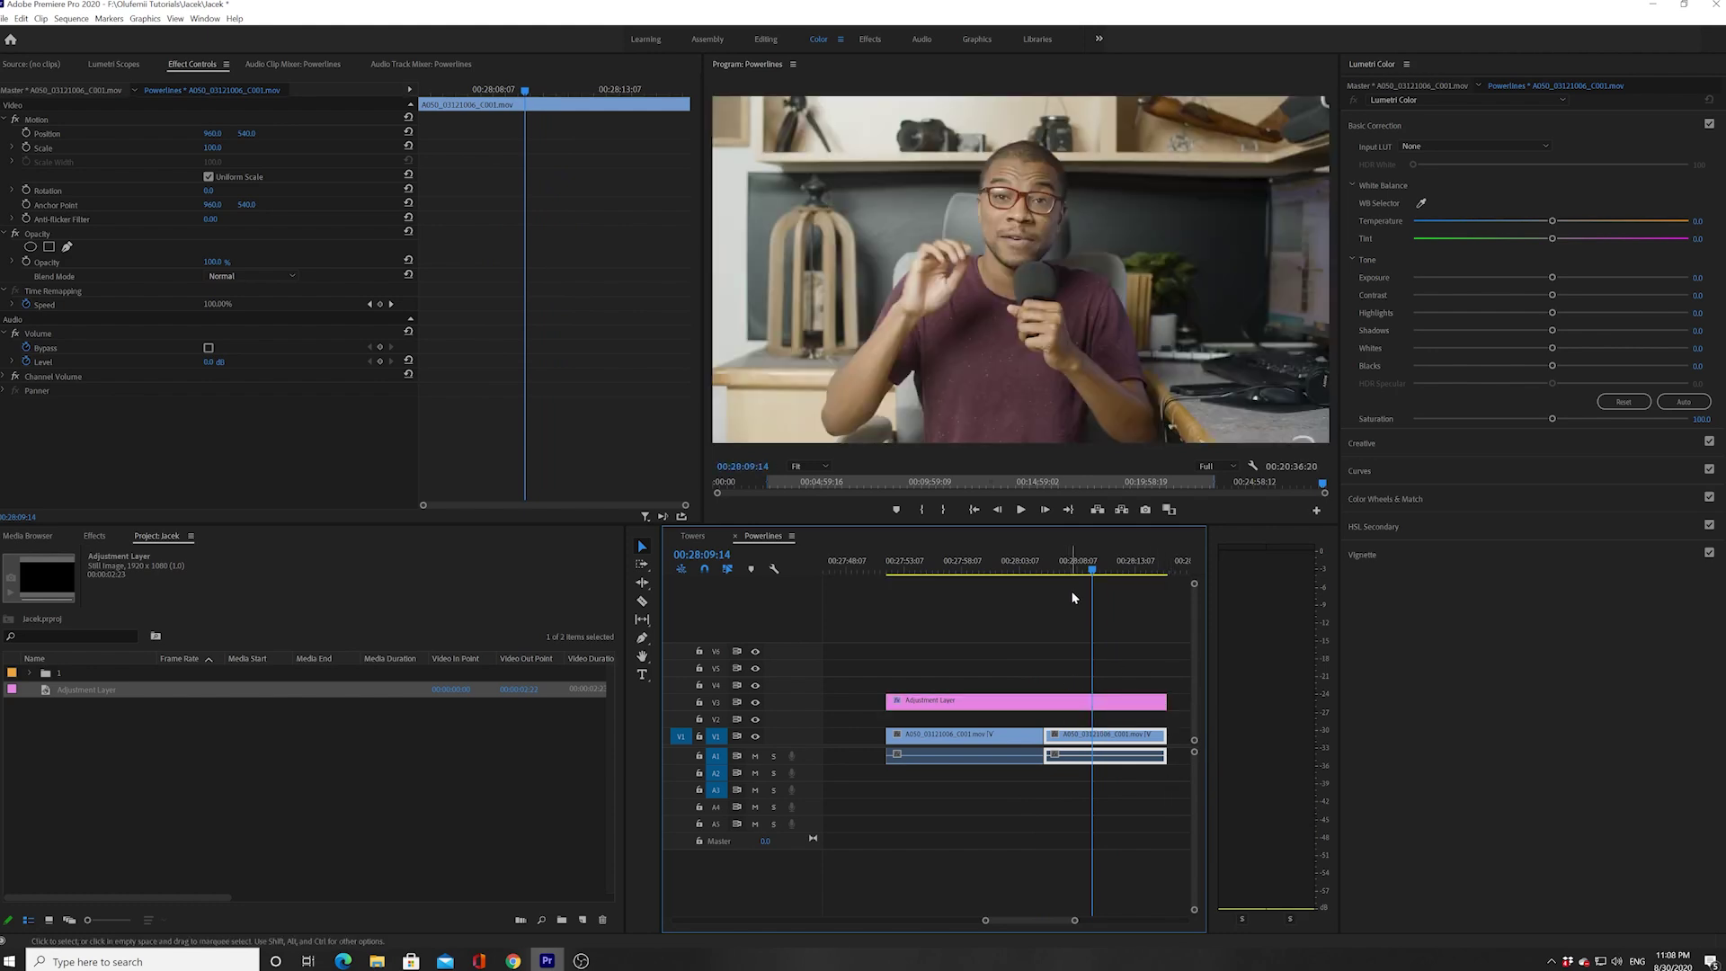
pyautogui.moveTo(1093, 571); pyautogui.dragTo(1026, 570)
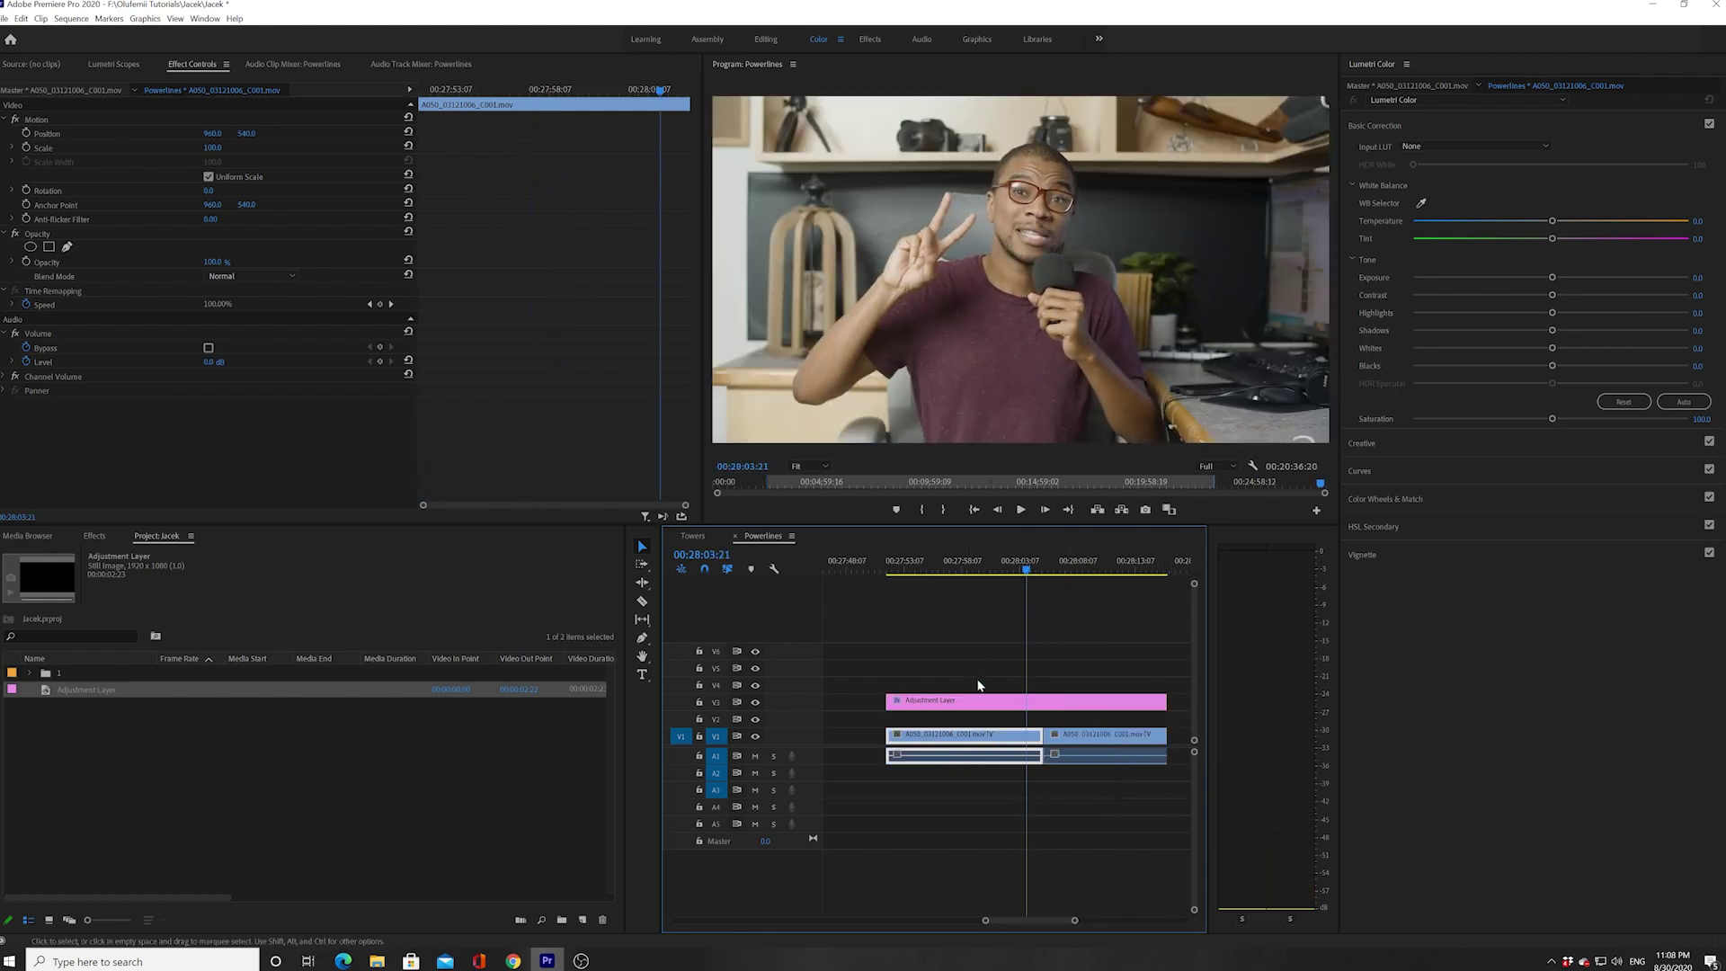
pyautogui.click(1015, 706)
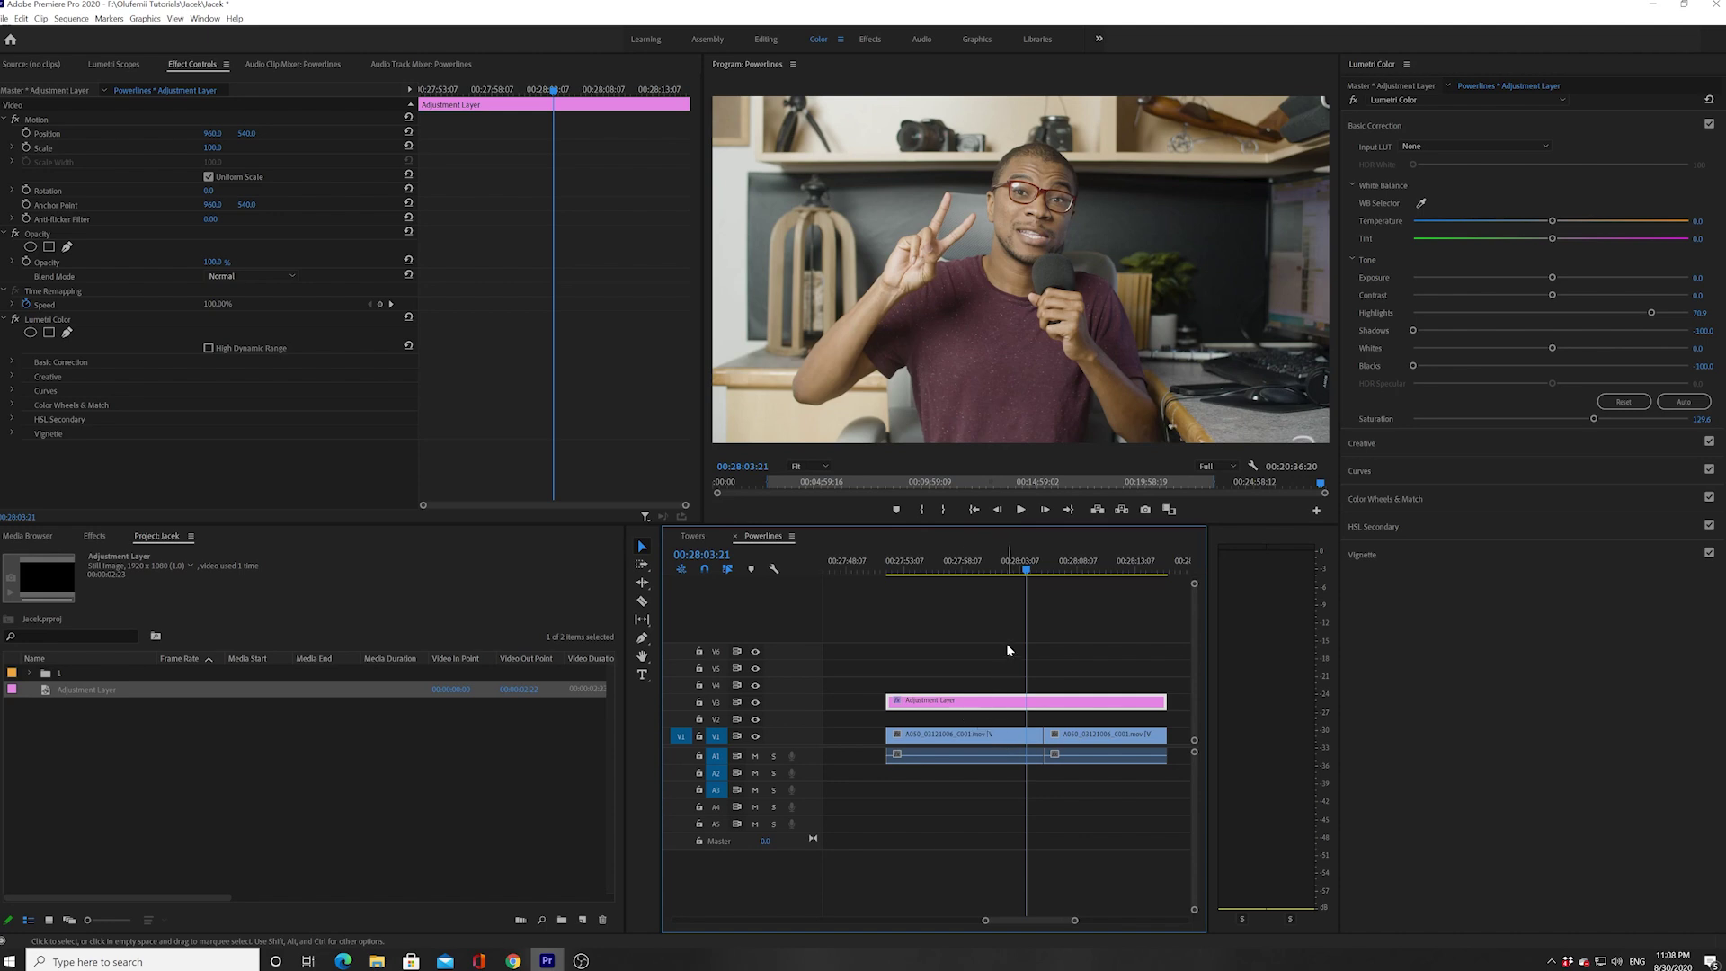
pyautogui.moveTo(1022, 576); pyautogui.dragTo(968, 571)
pyautogui.click(1021, 510)
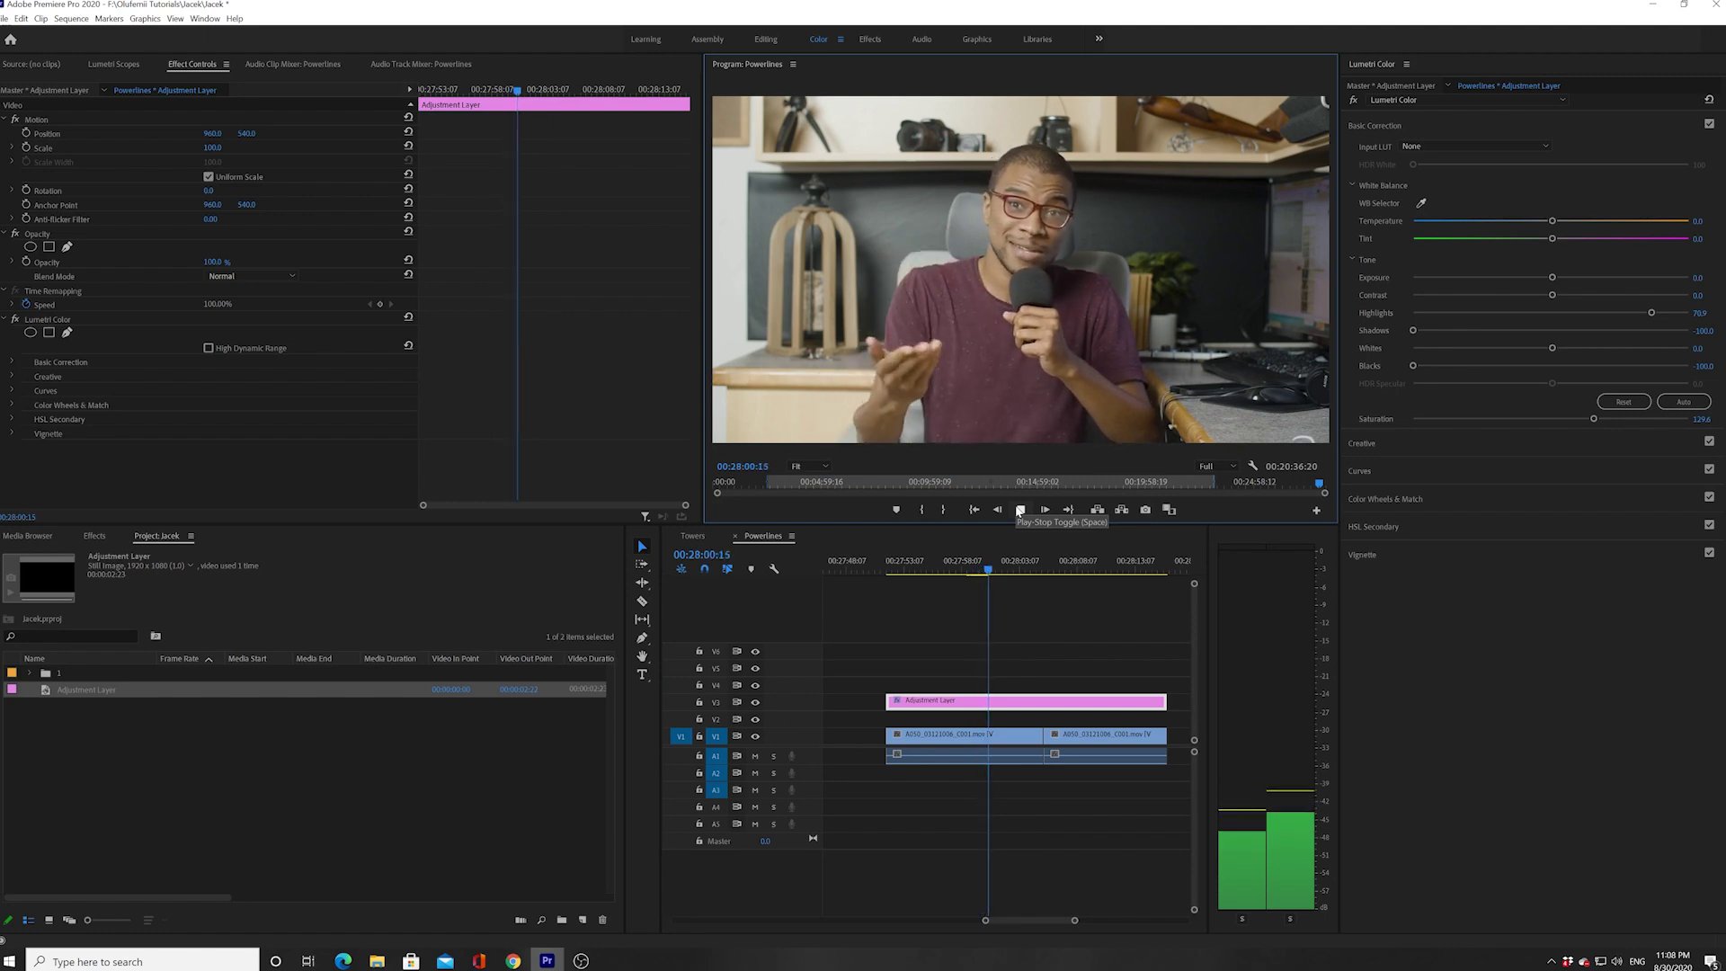
pyautogui.click(1021, 509)
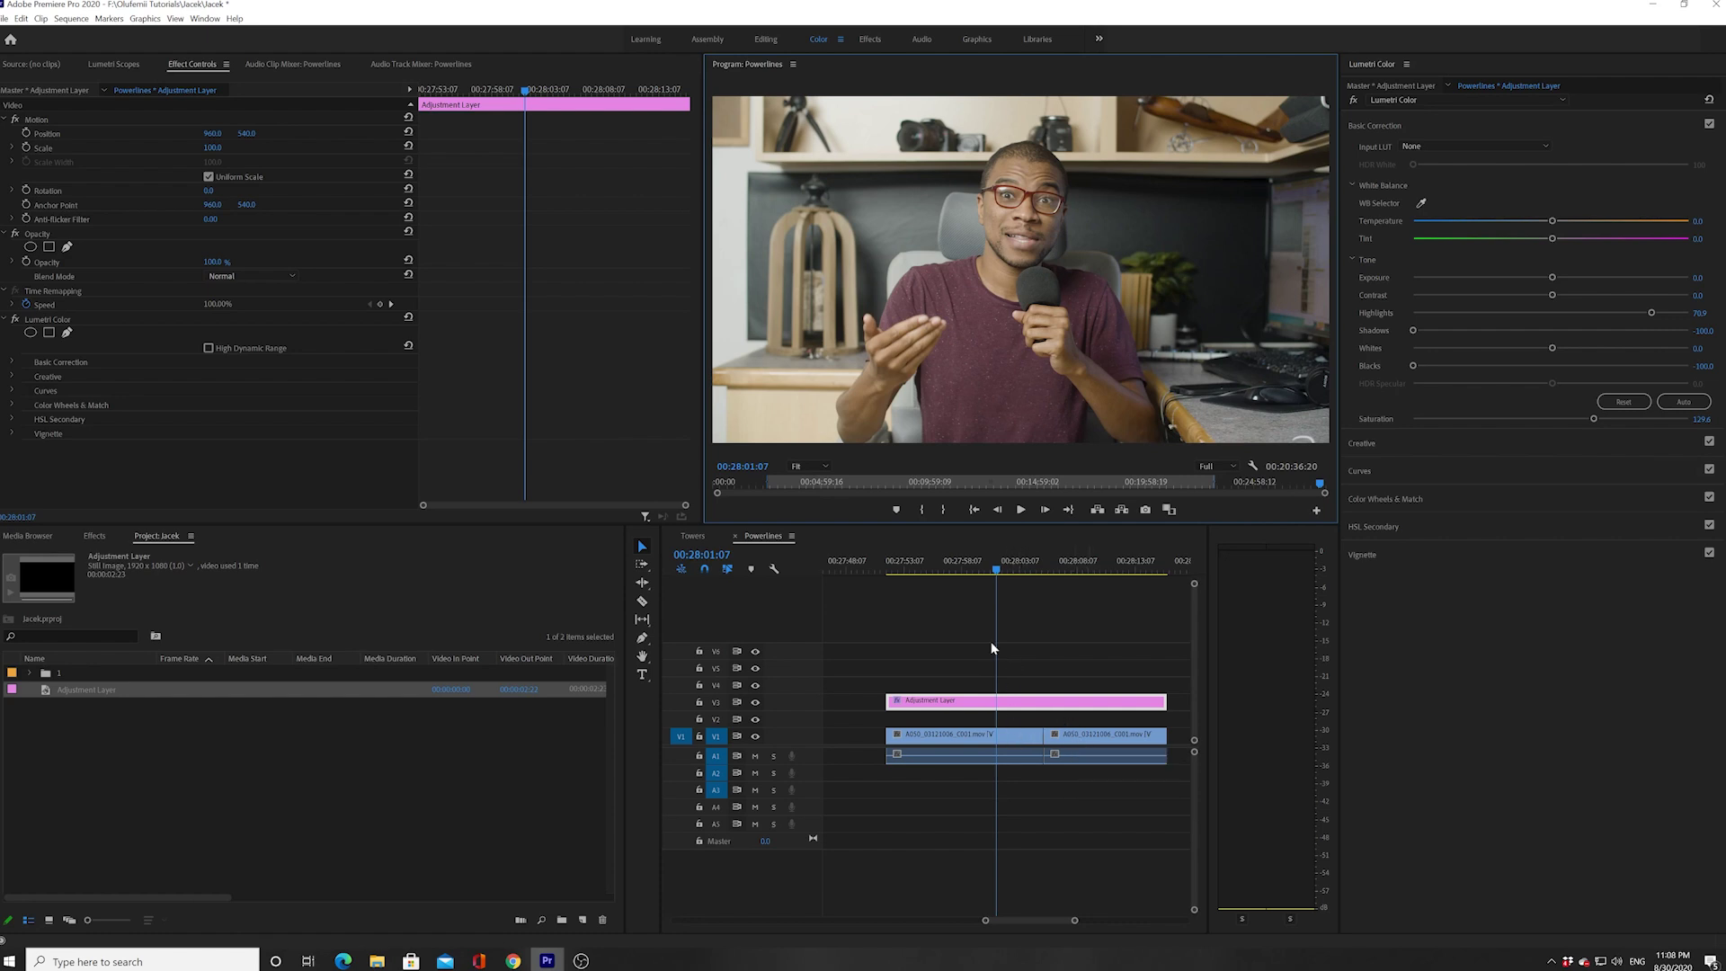
pyautogui.click(986, 560)
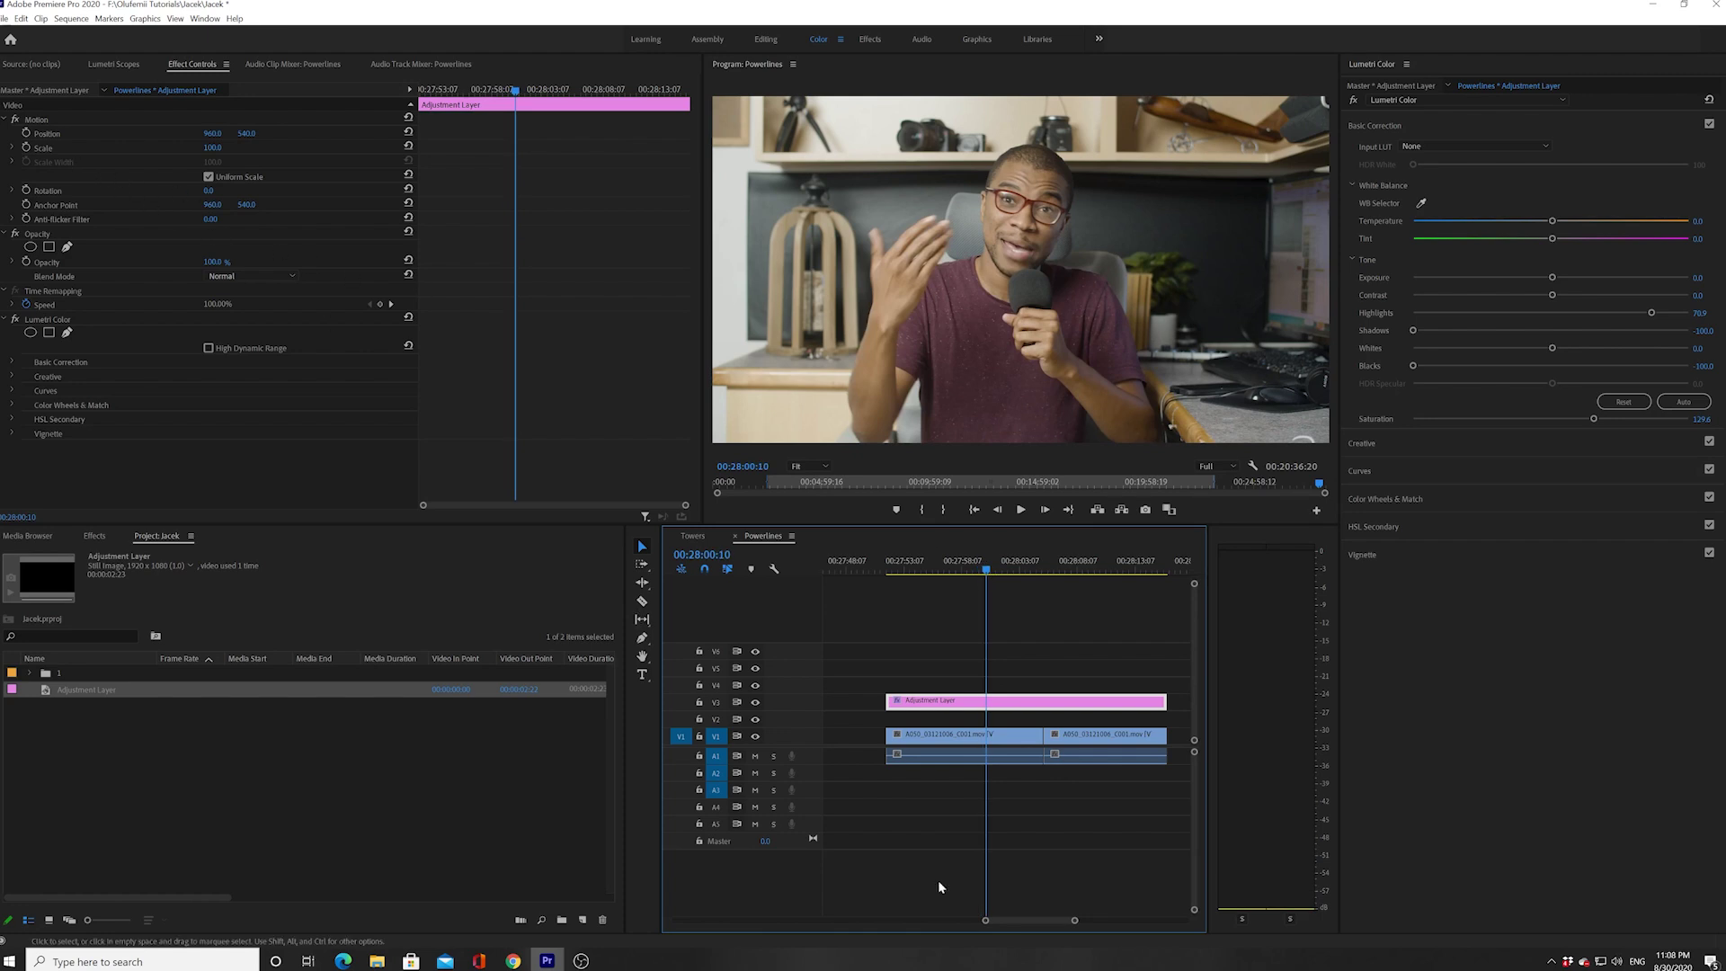
pyautogui.click(992, 749)
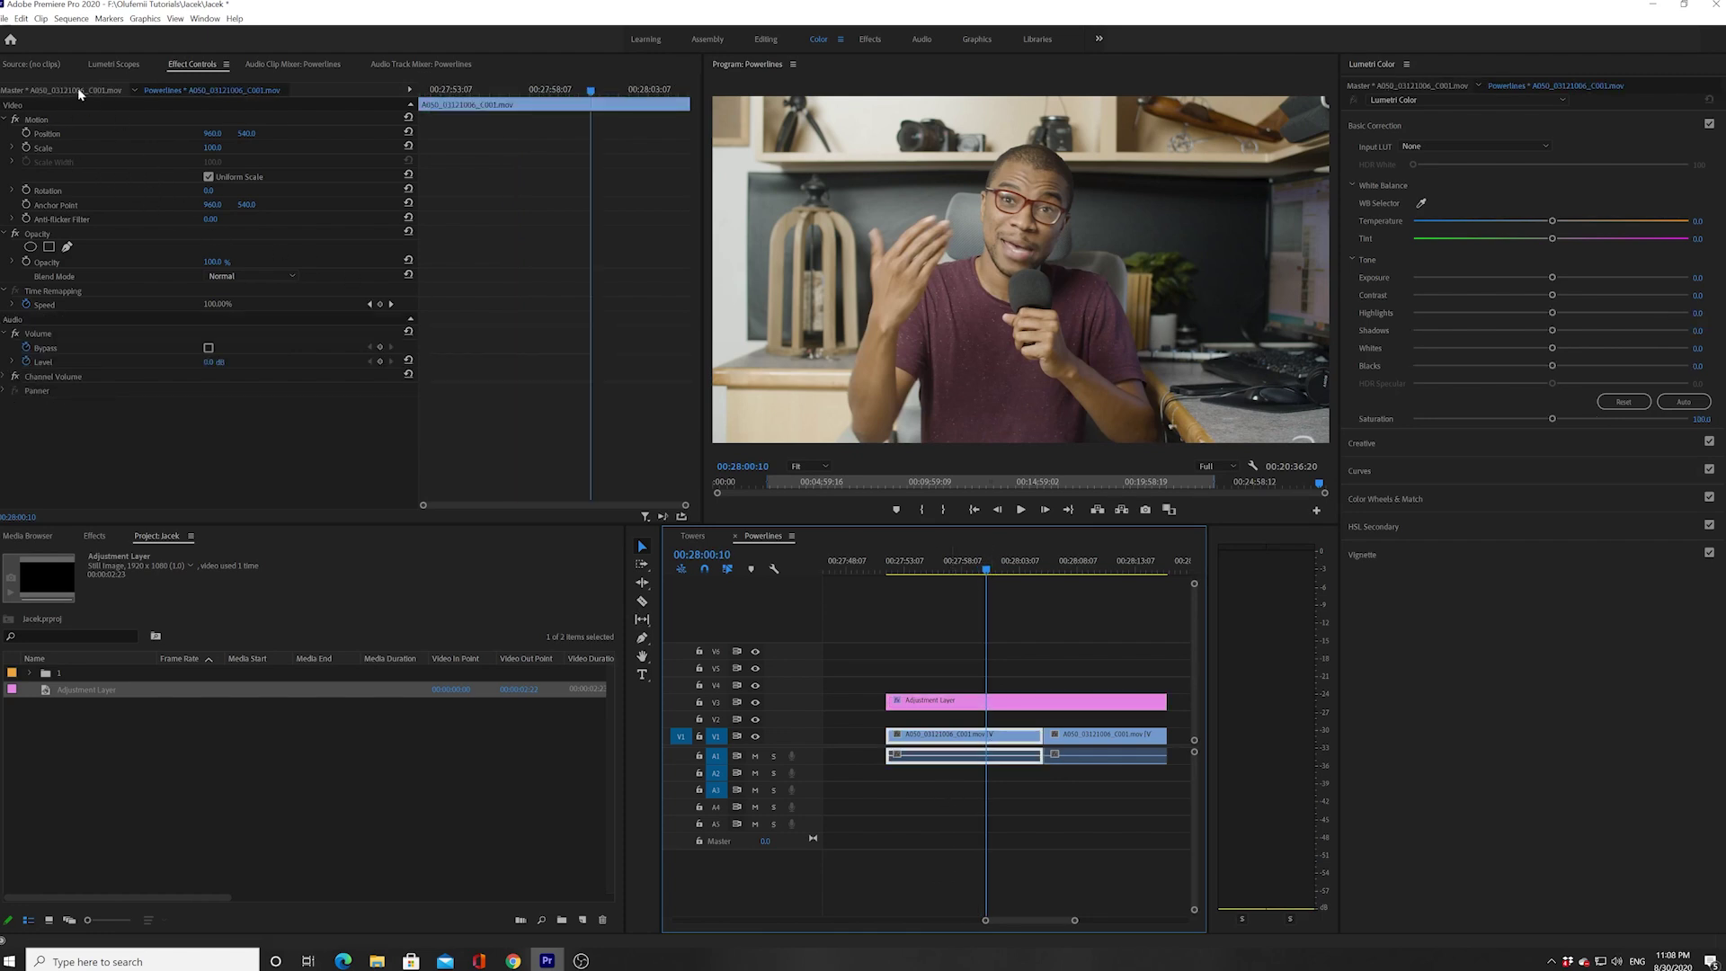
pyautogui.click(1117, 750)
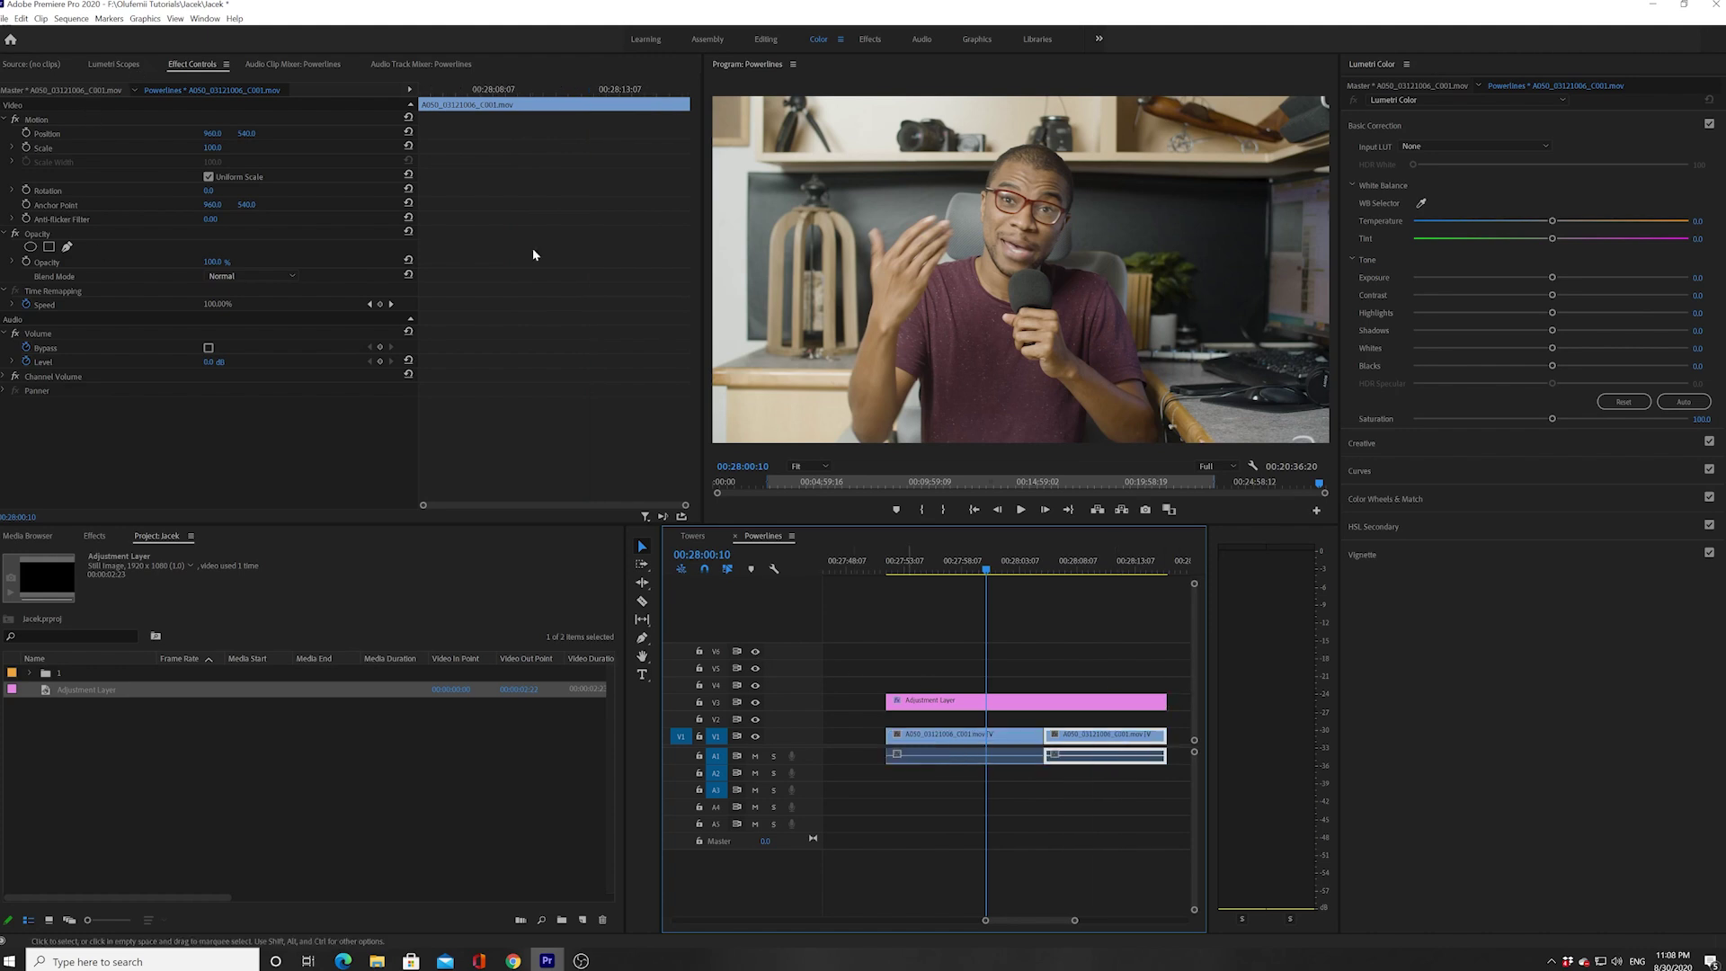
pyautogui.click(979, 566)
pyautogui.click(976, 736)
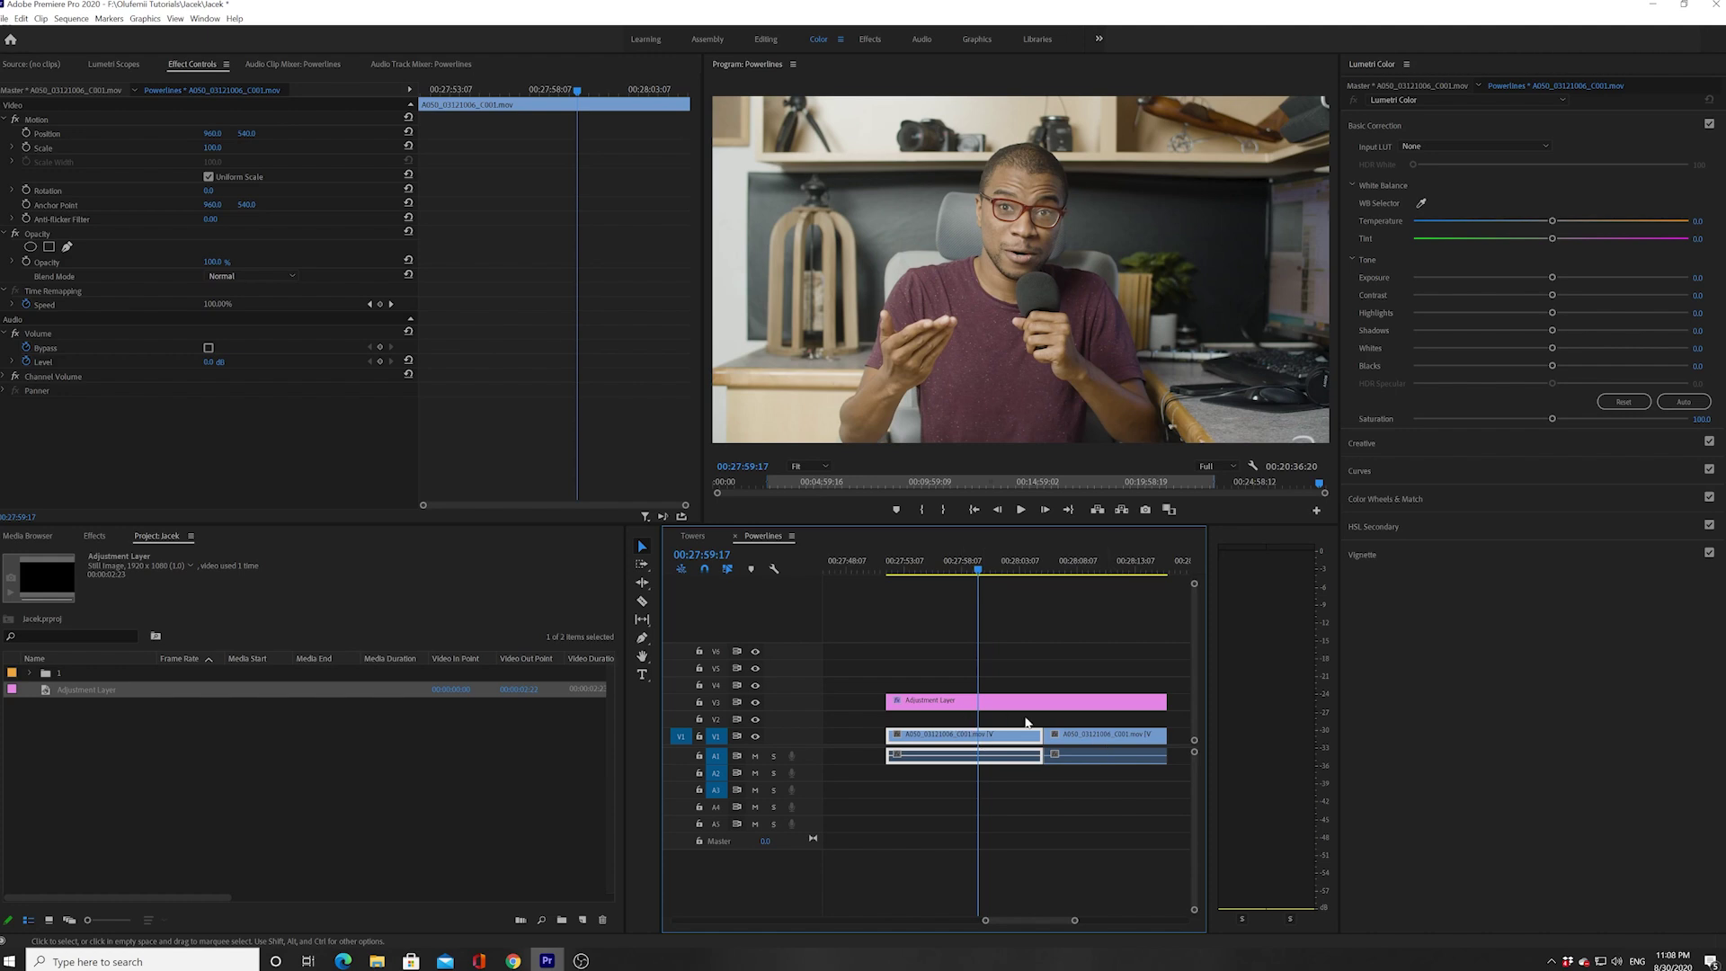
pyautogui.click(990, 710)
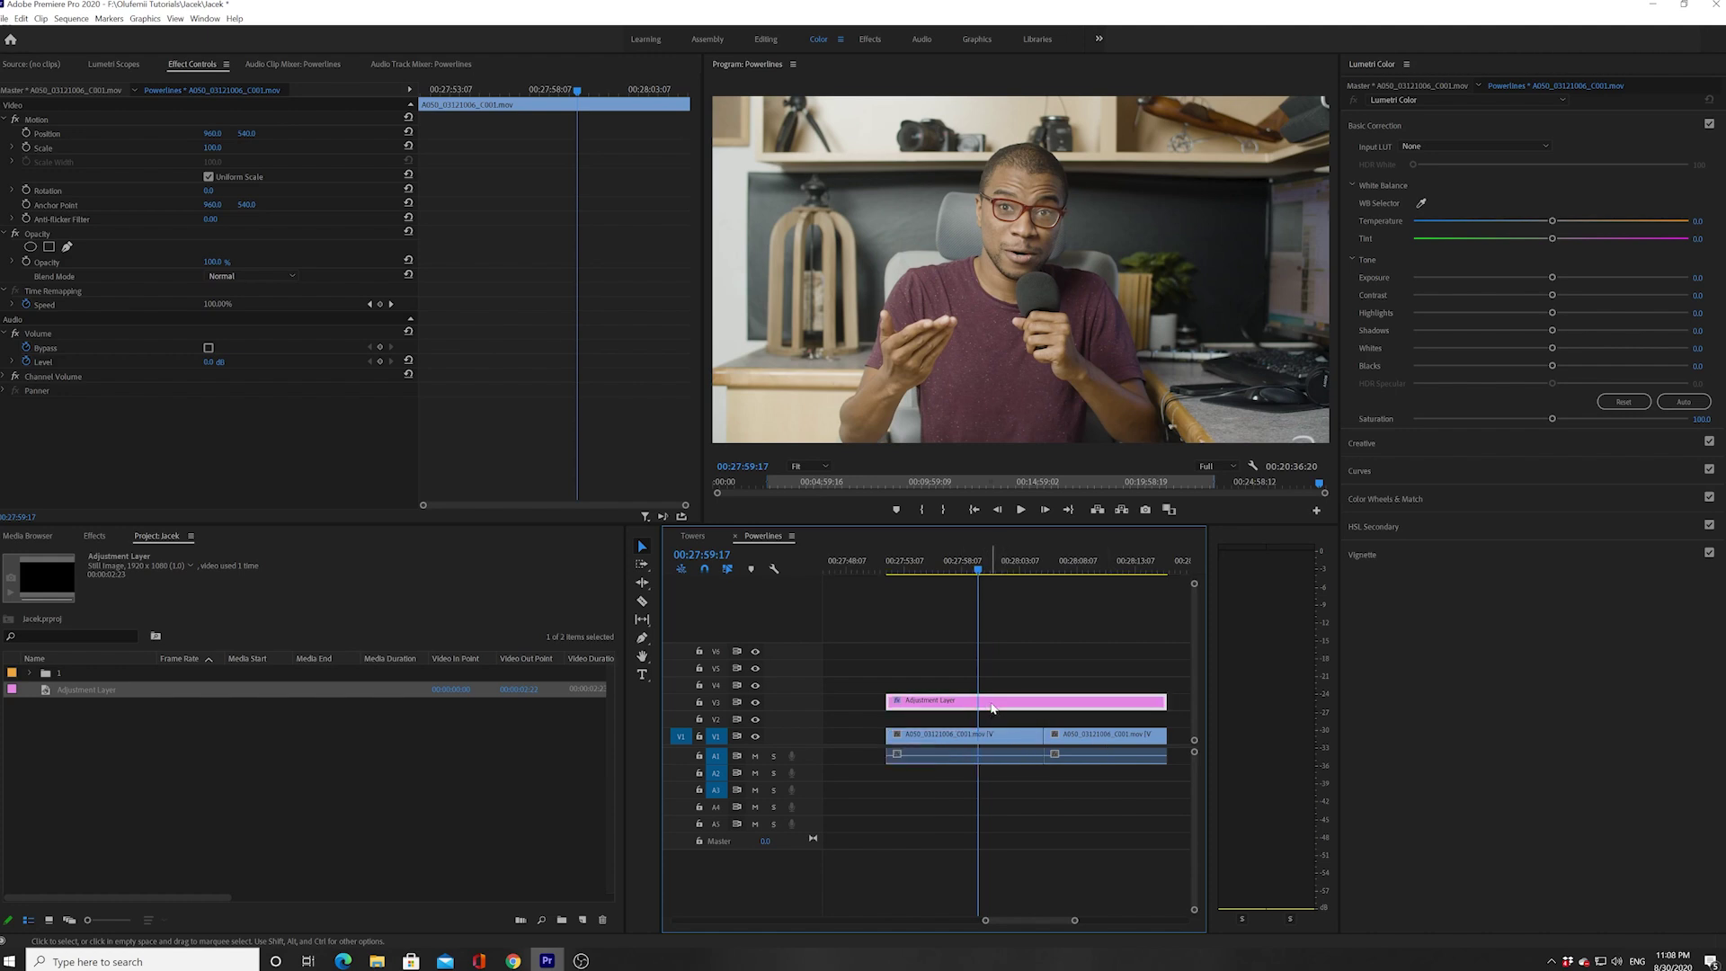
# - Keyframe the adjustment layer's Motion Scale from 100 at its start to a larger zoom at its end
pyautogui.click(973, 570)
pyautogui.moveTo(973, 570); pyautogui.dragTo(914, 570)
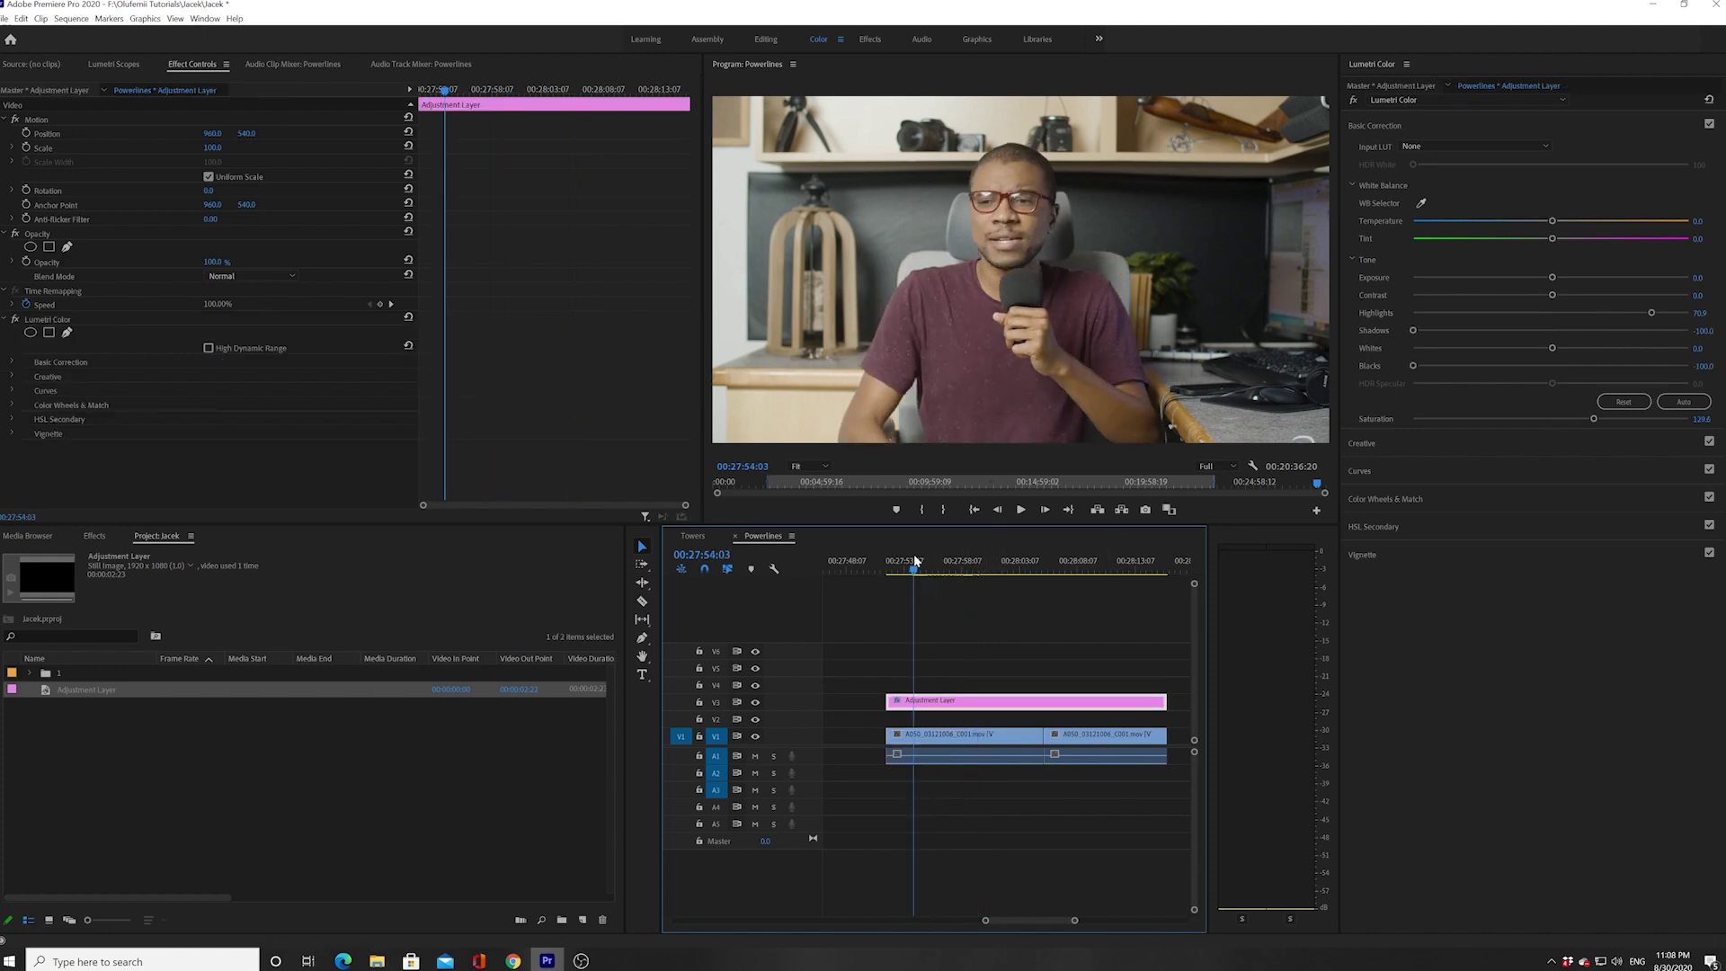
pyautogui.click(932, 707)
pyautogui.click(931, 703)
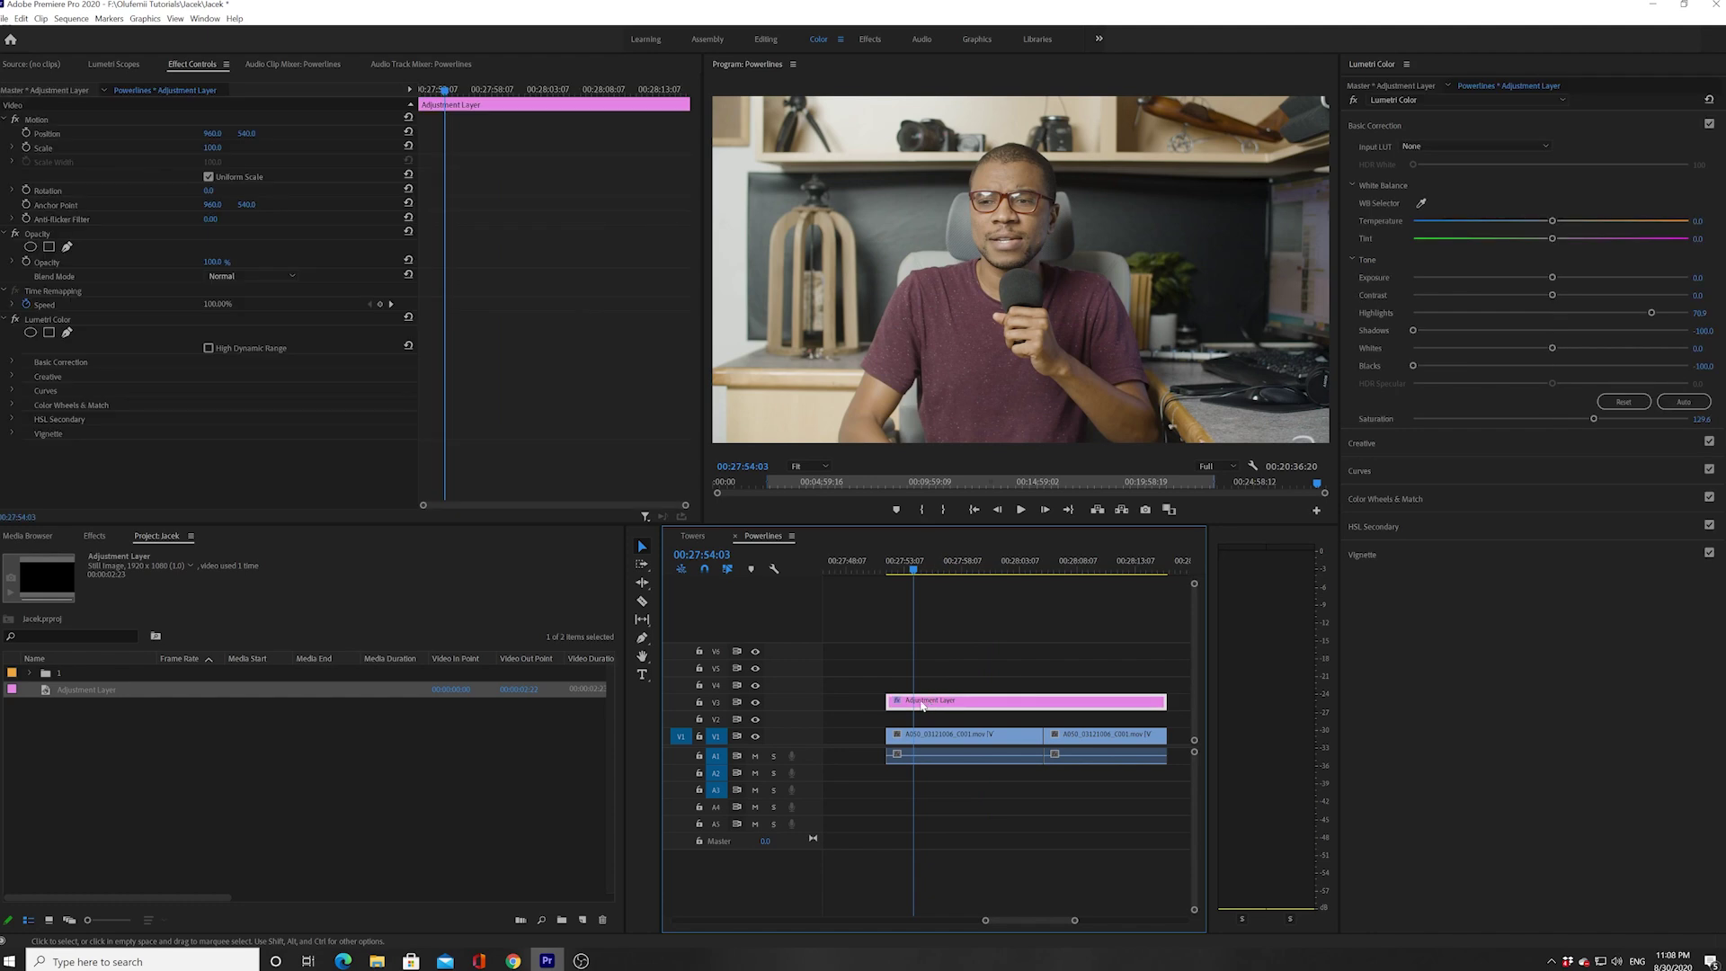
pyautogui.click(26, 147)
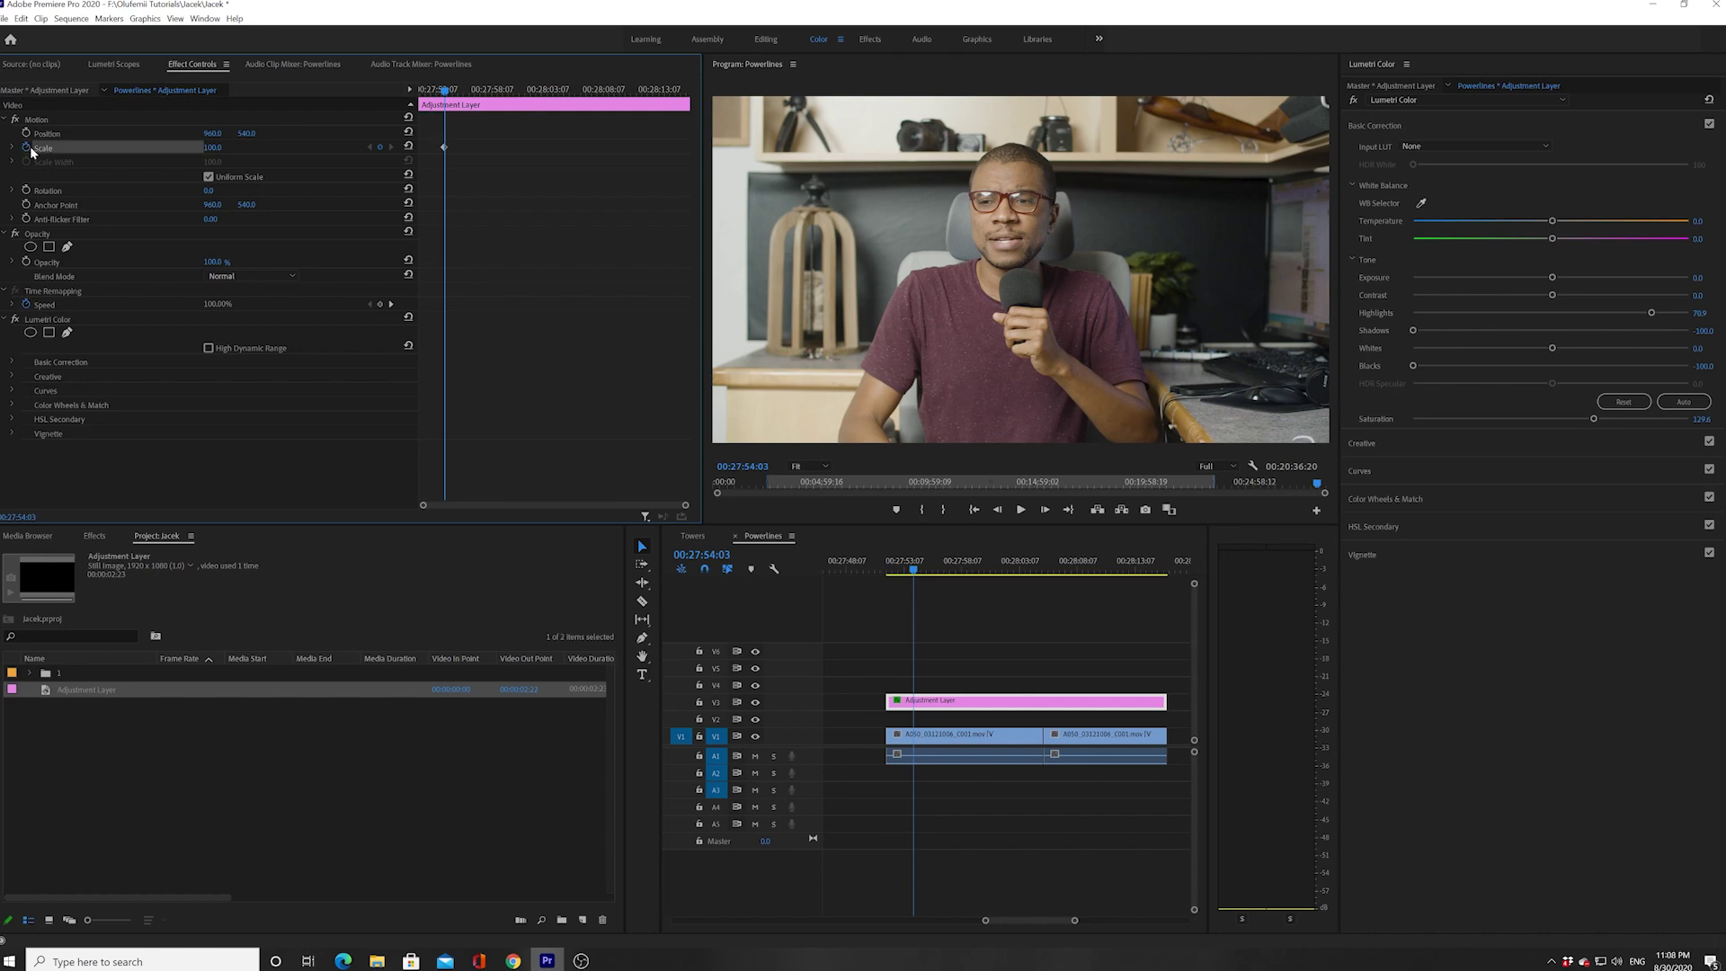
pyautogui.moveTo(445, 104); pyautogui.dragTo(668, 116)
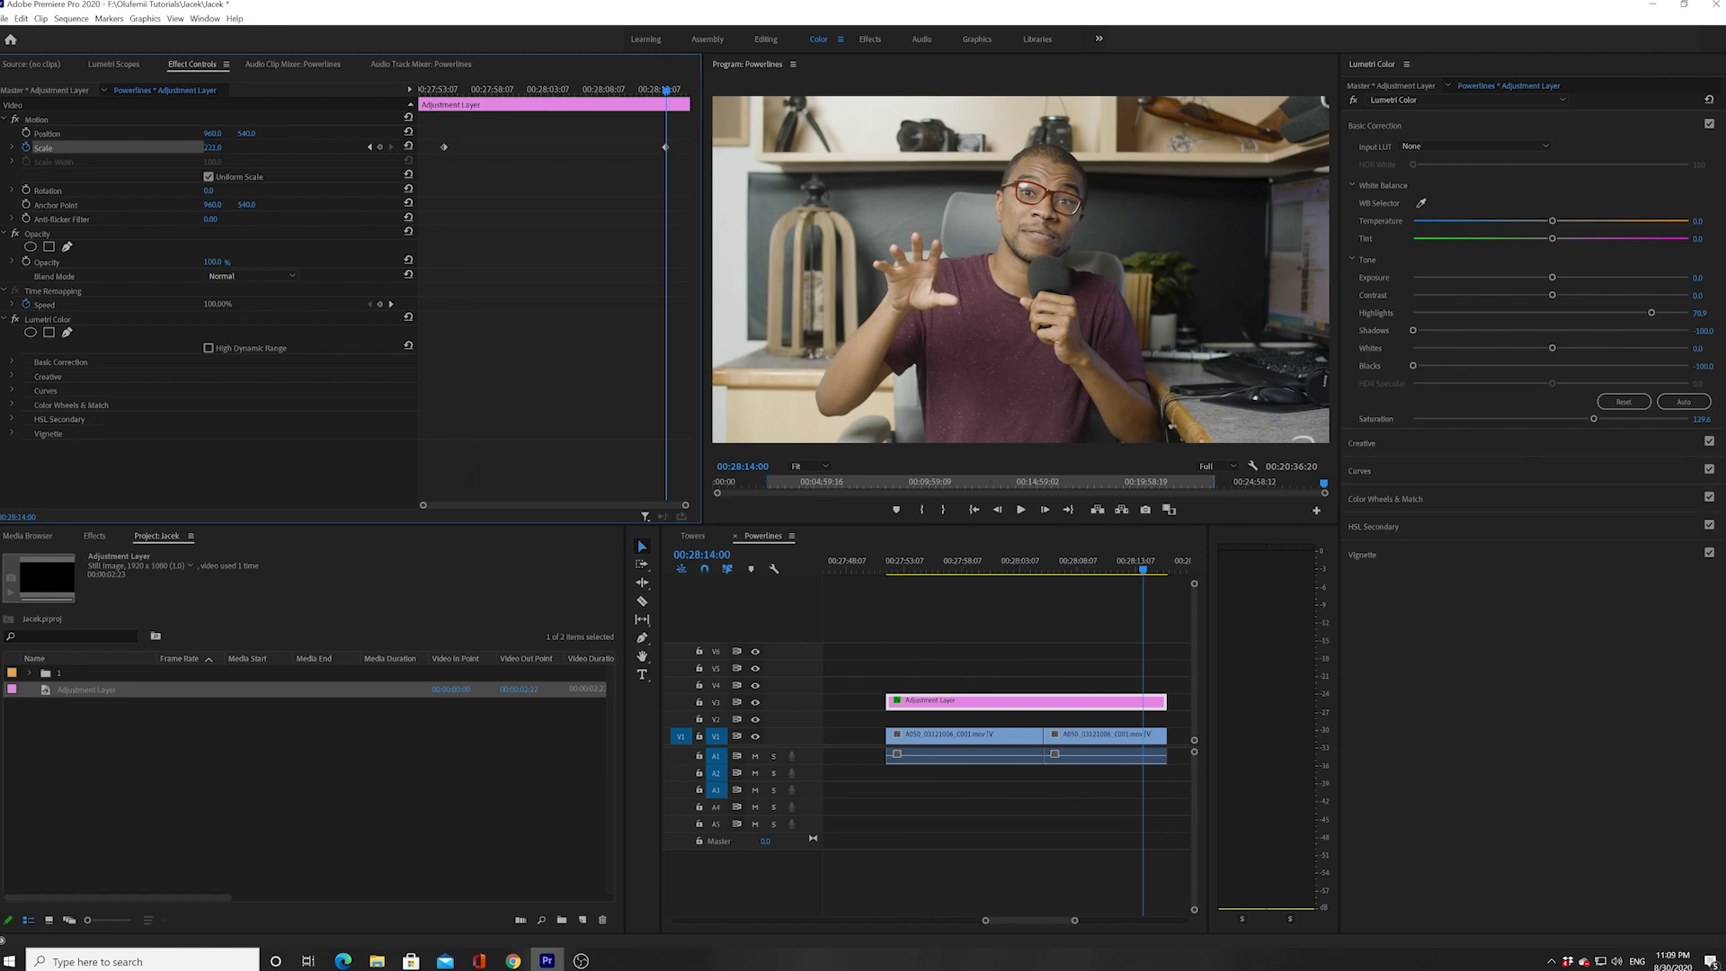
pyautogui.moveTo(213, 147); pyautogui.dragTo(223, 149)
# - Play back the zoom animation from near the start of the clips
pyautogui.moveTo(648, 91); pyautogui.dragTo(447, 94)
pyautogui.press('space')
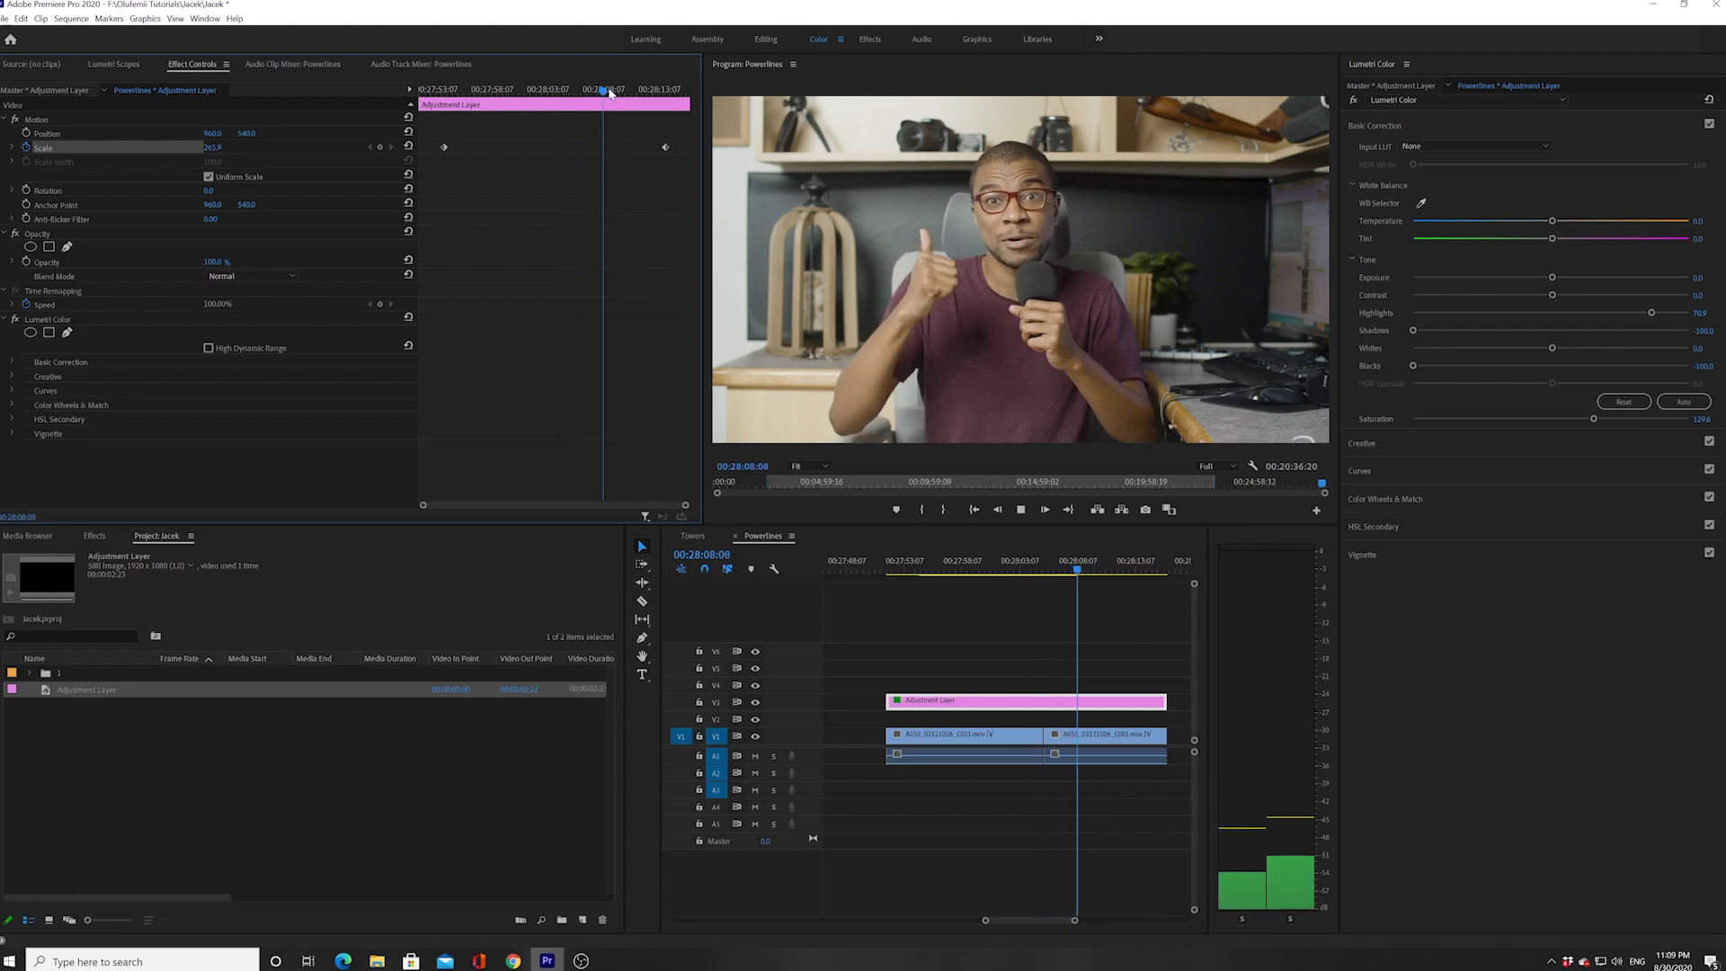
pyautogui.press('space')
# - Turn off the Motion Scale stopwatch, deleting its keyframes, and return the playhead to 00:28:01:09
pyautogui.moveTo(445, 147); pyautogui.dragTo(715, 158)
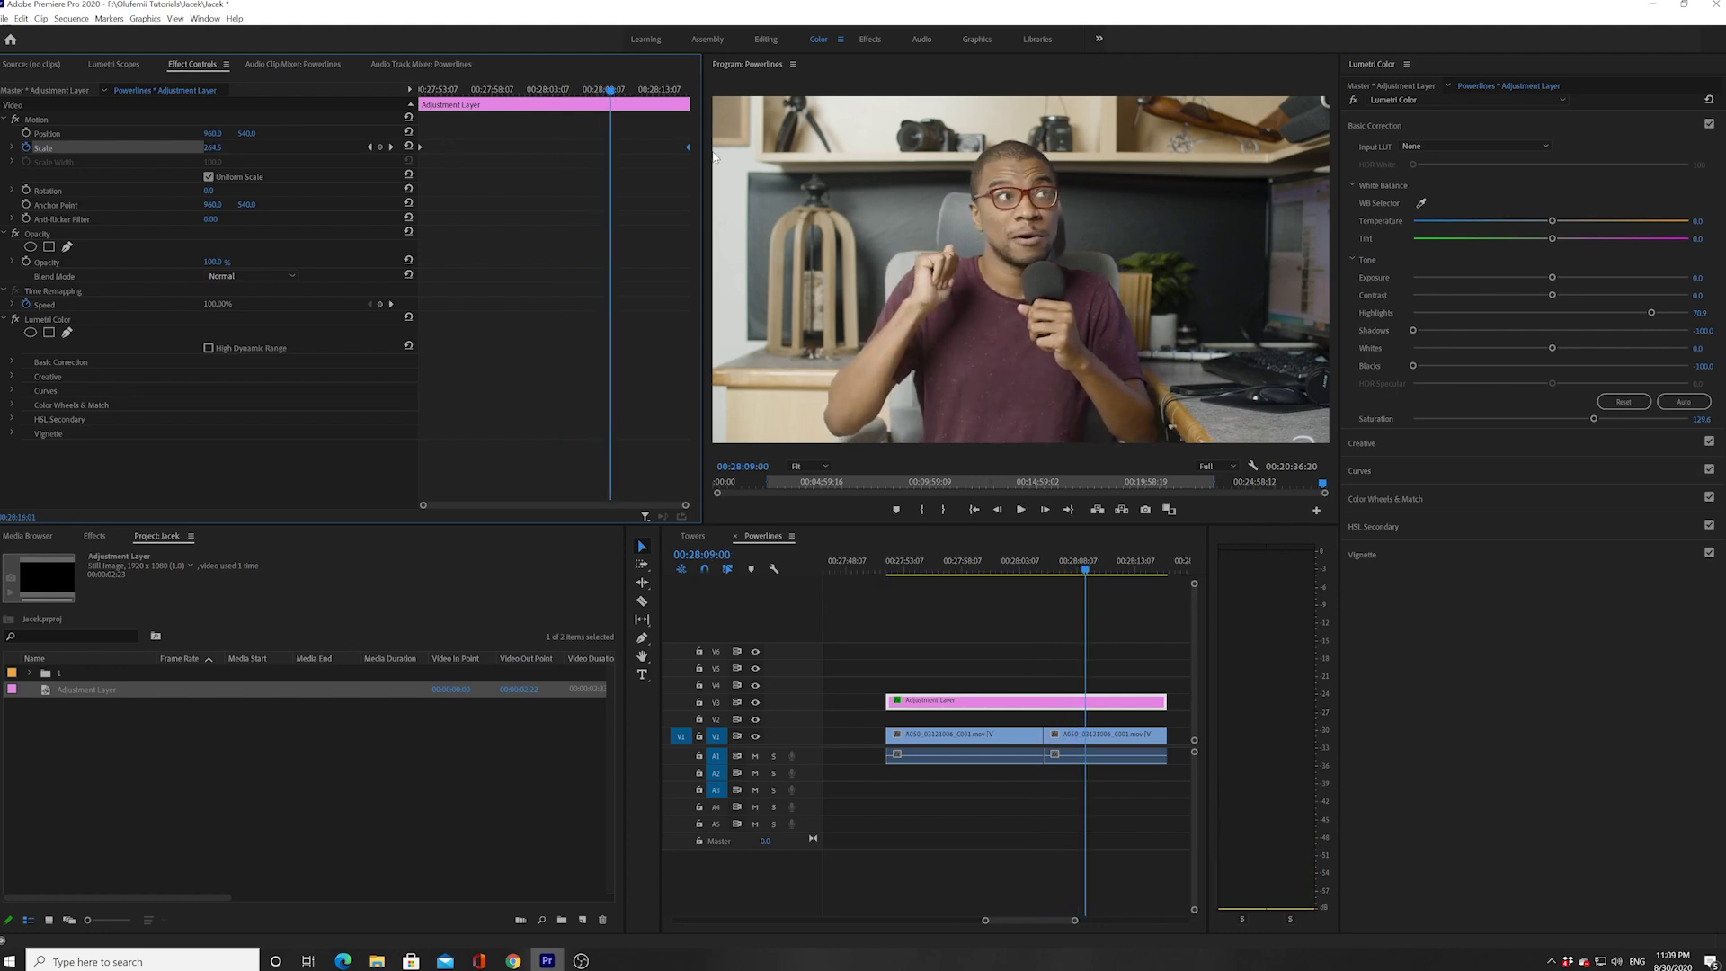
pyautogui.click(25, 149)
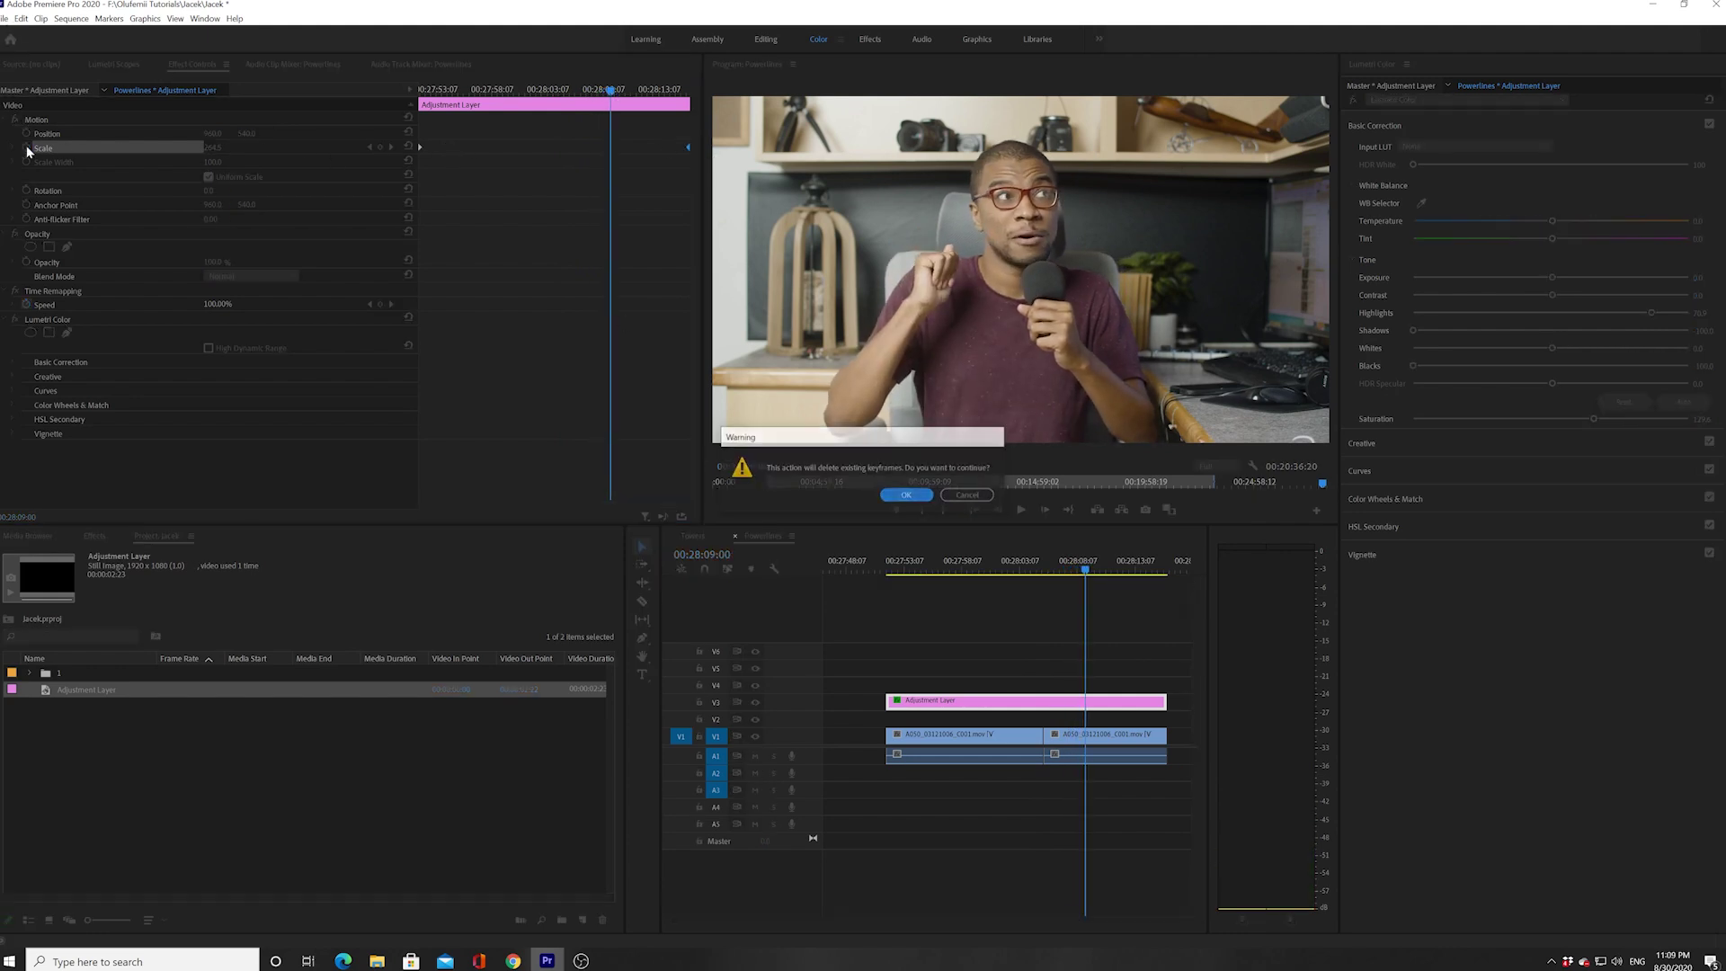
pyautogui.press('Return')
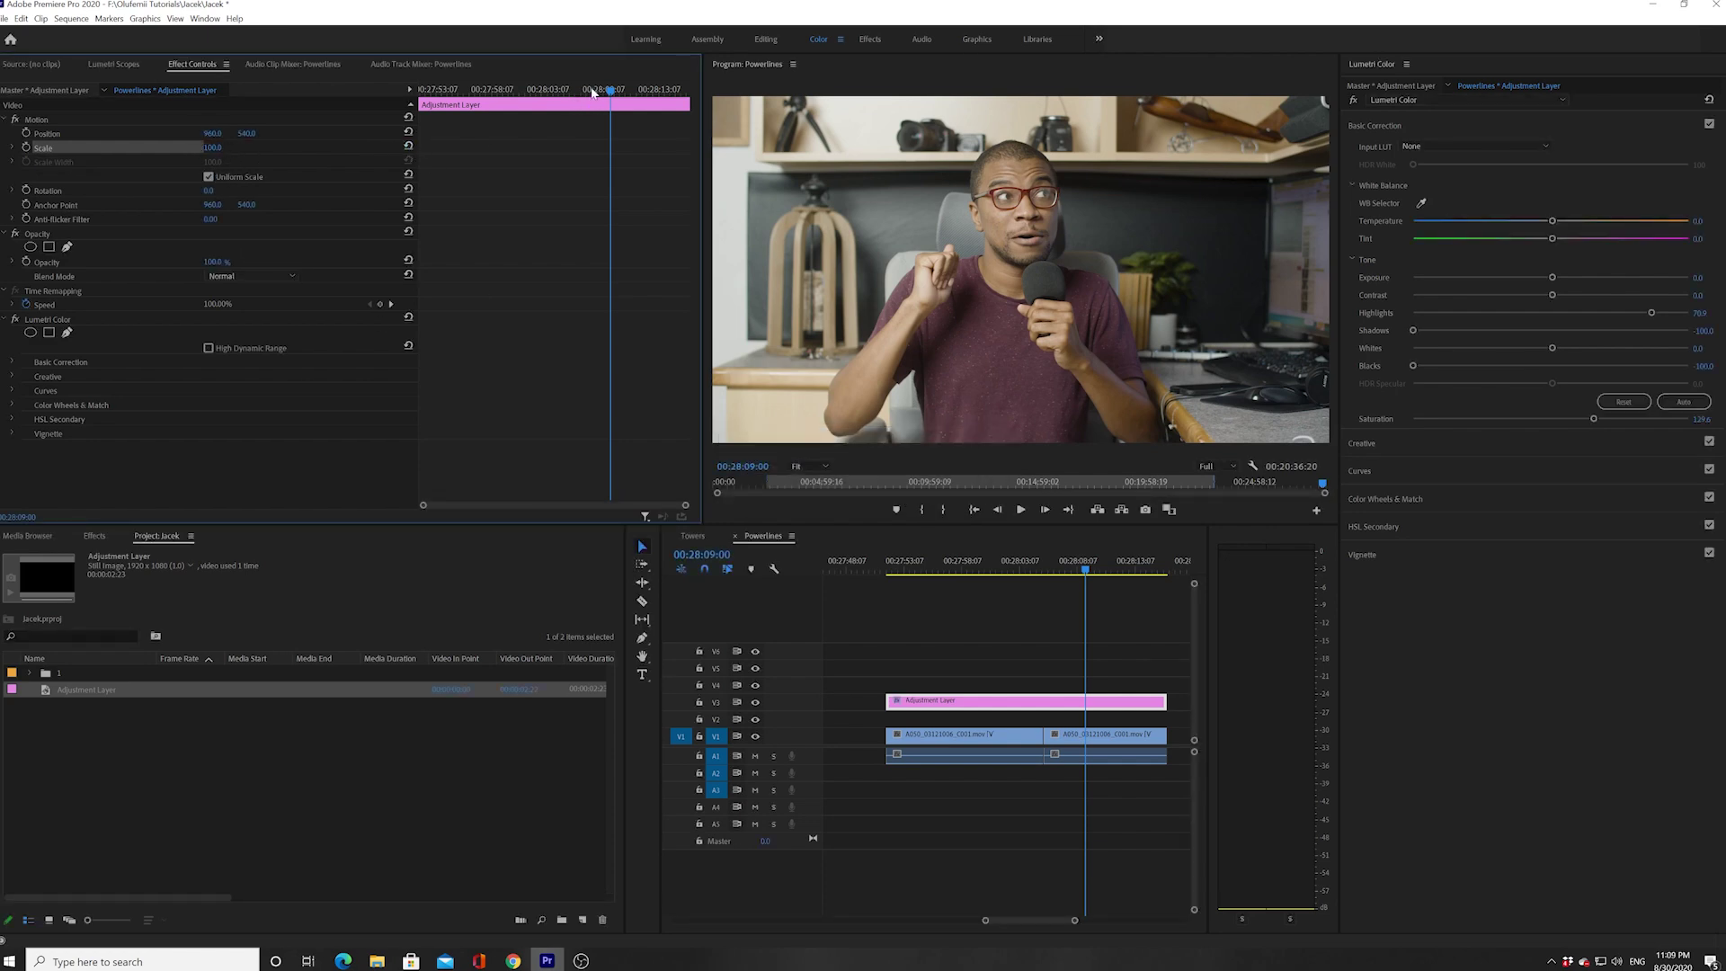
pyautogui.moveTo(593, 93); pyautogui.dragTo(526, 91)
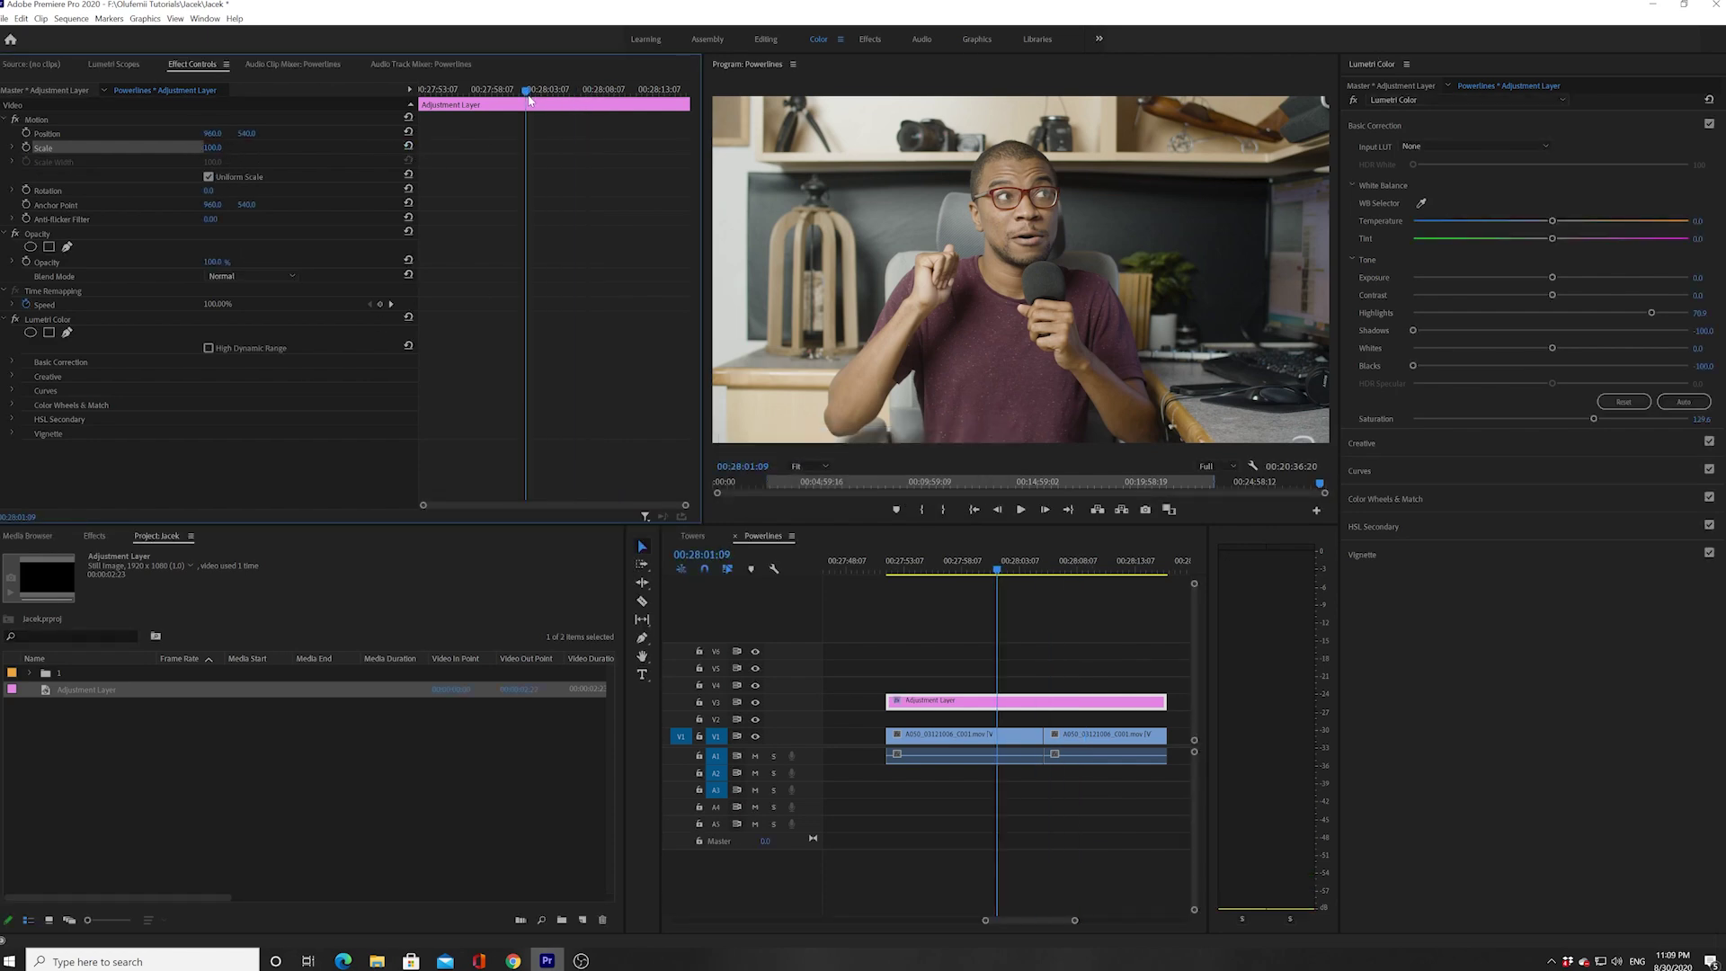
# - Apply the Video Effects > Distort > Transform effect to the Adjustment Layer clip
pyautogui.click(97, 534)
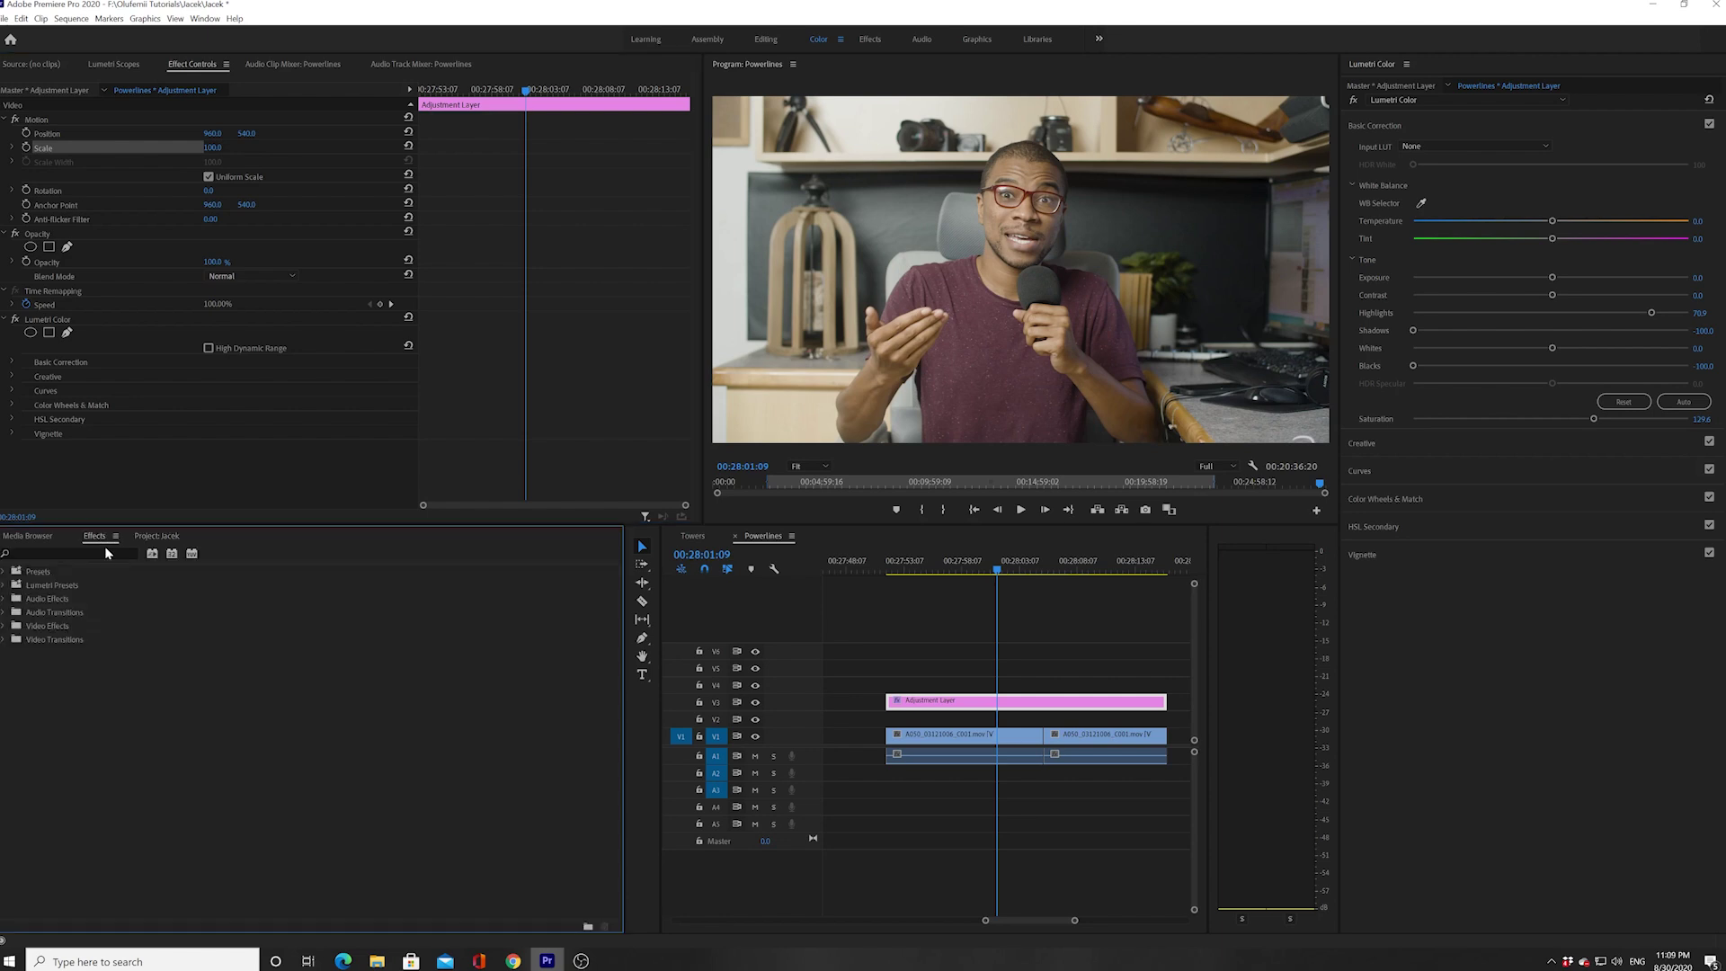
pyautogui.click(9, 626)
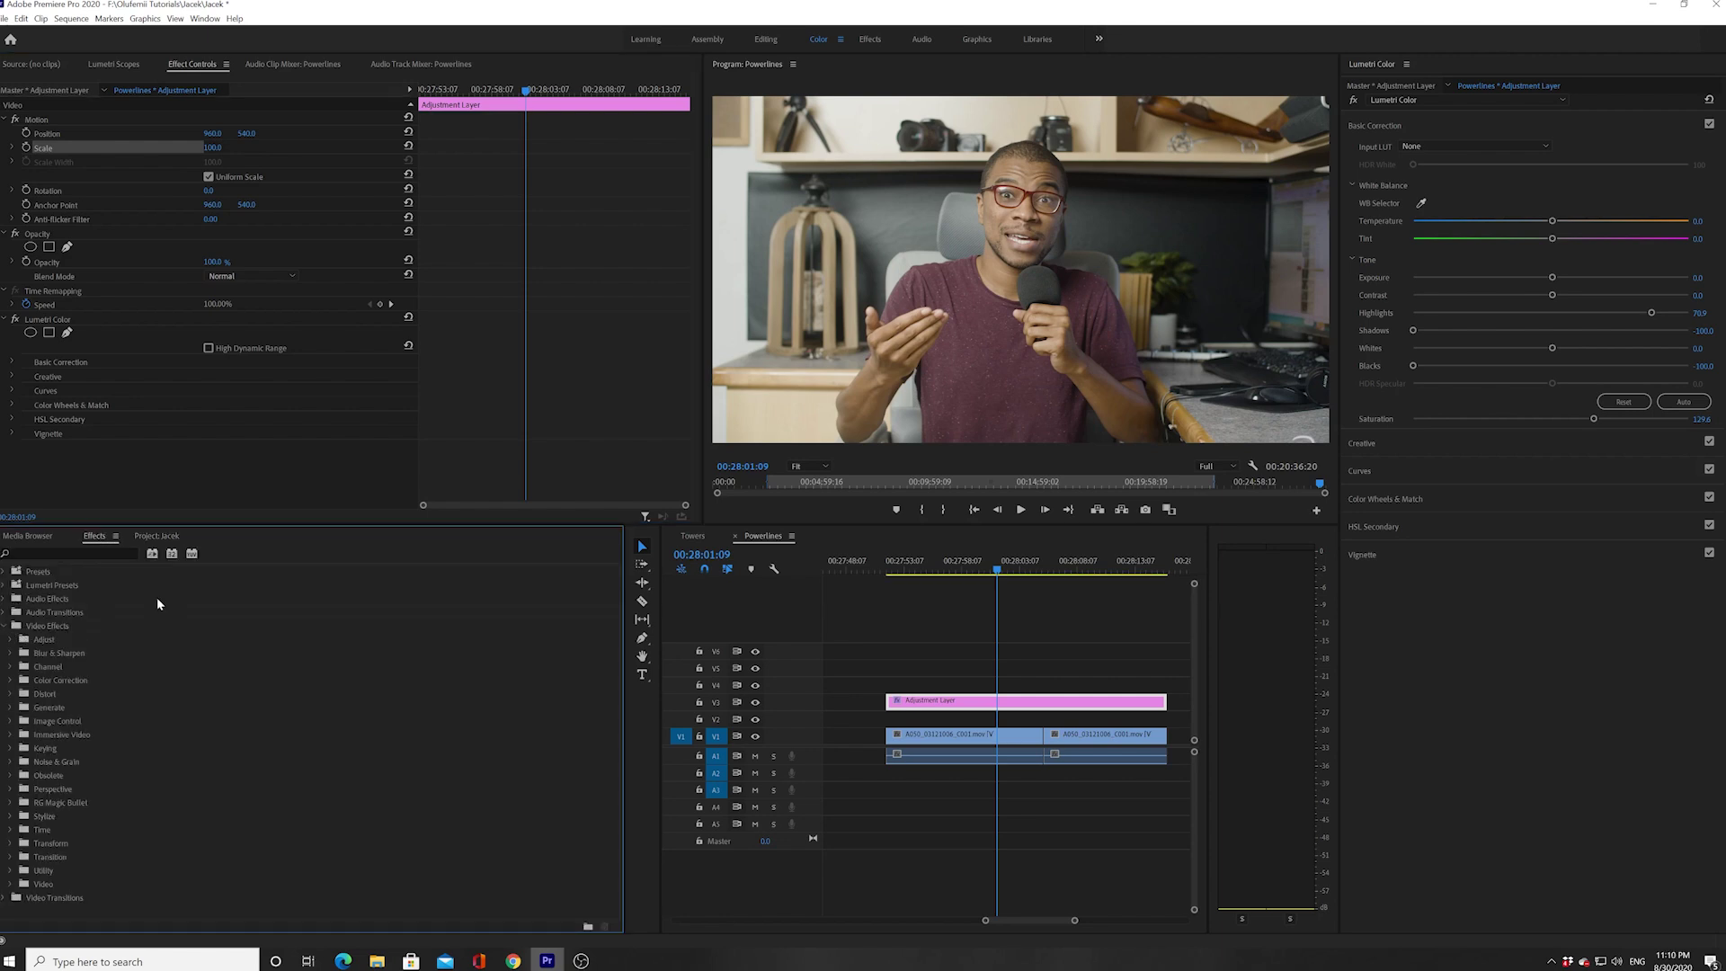
pyautogui.click(12, 695)
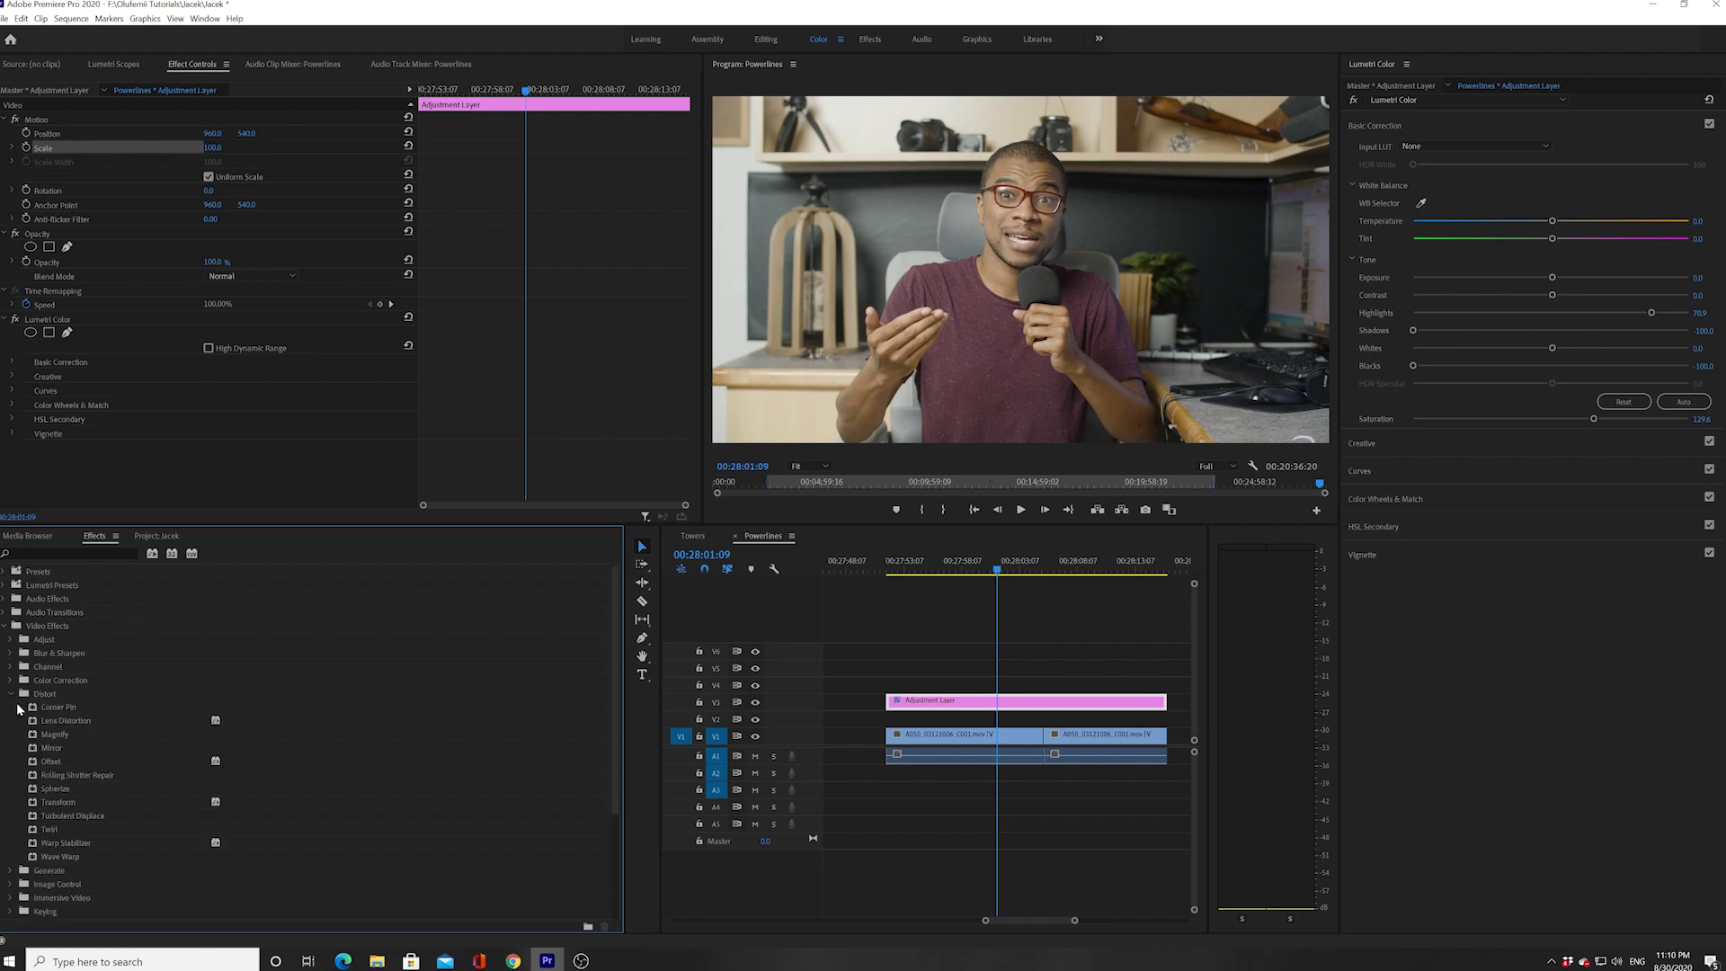
pyautogui.click(40, 801)
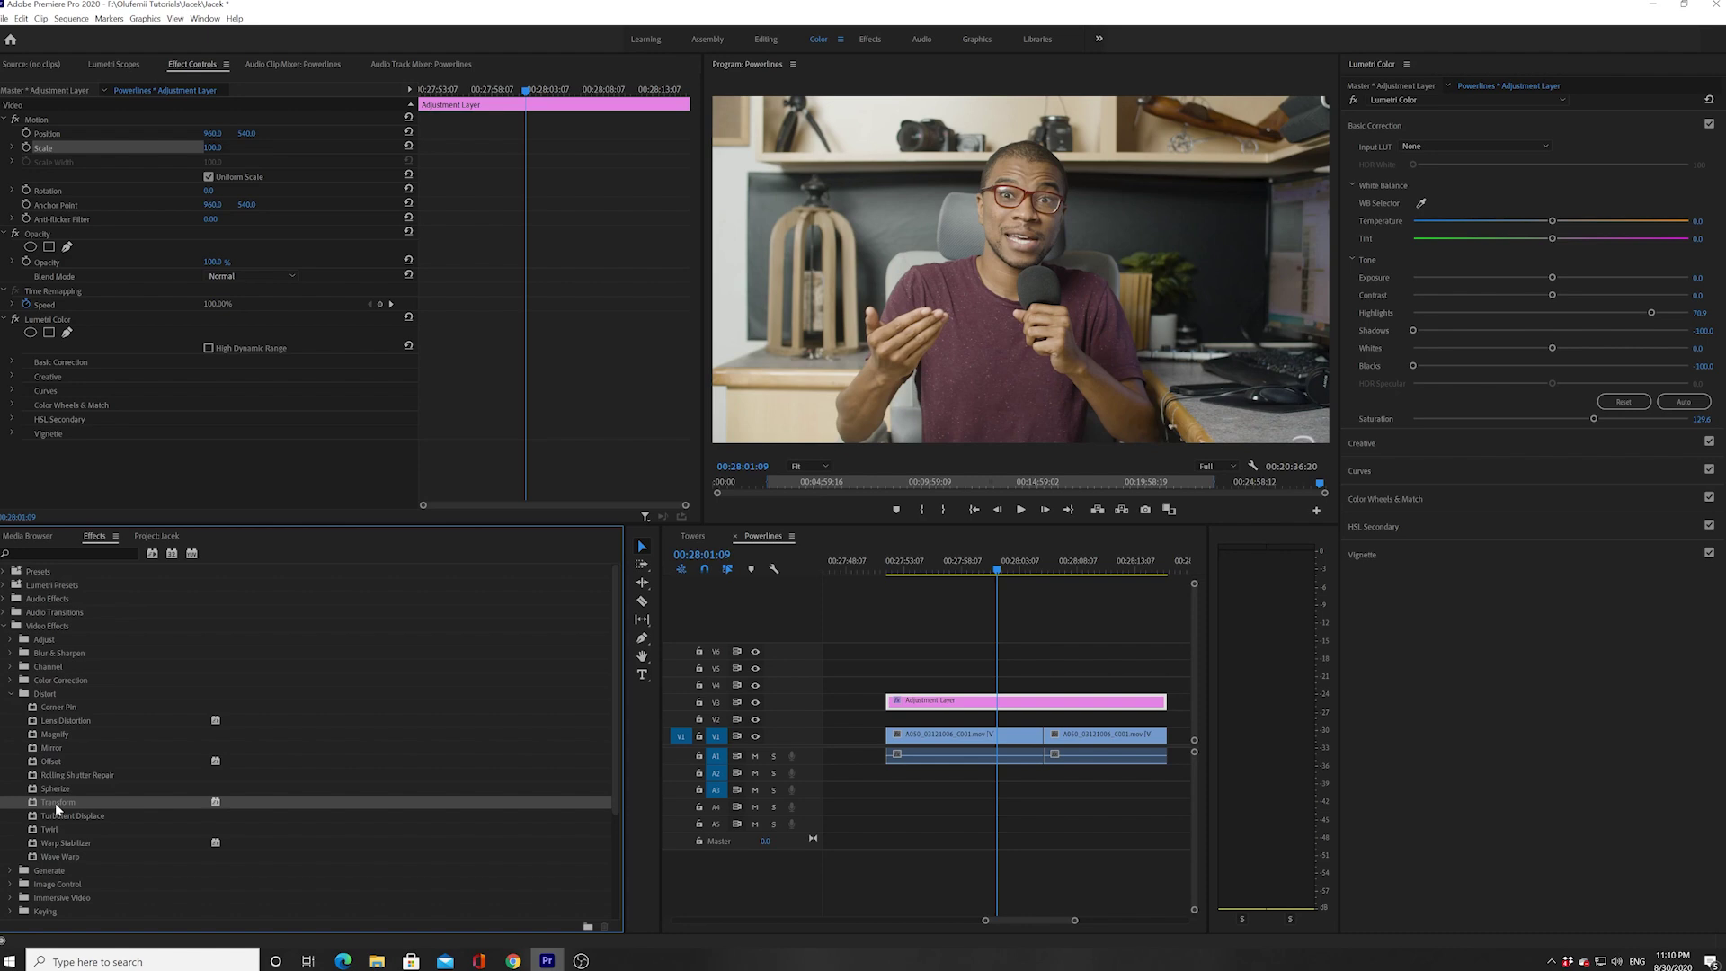
pyautogui.moveTo(57, 803); pyautogui.dragTo(989, 710)
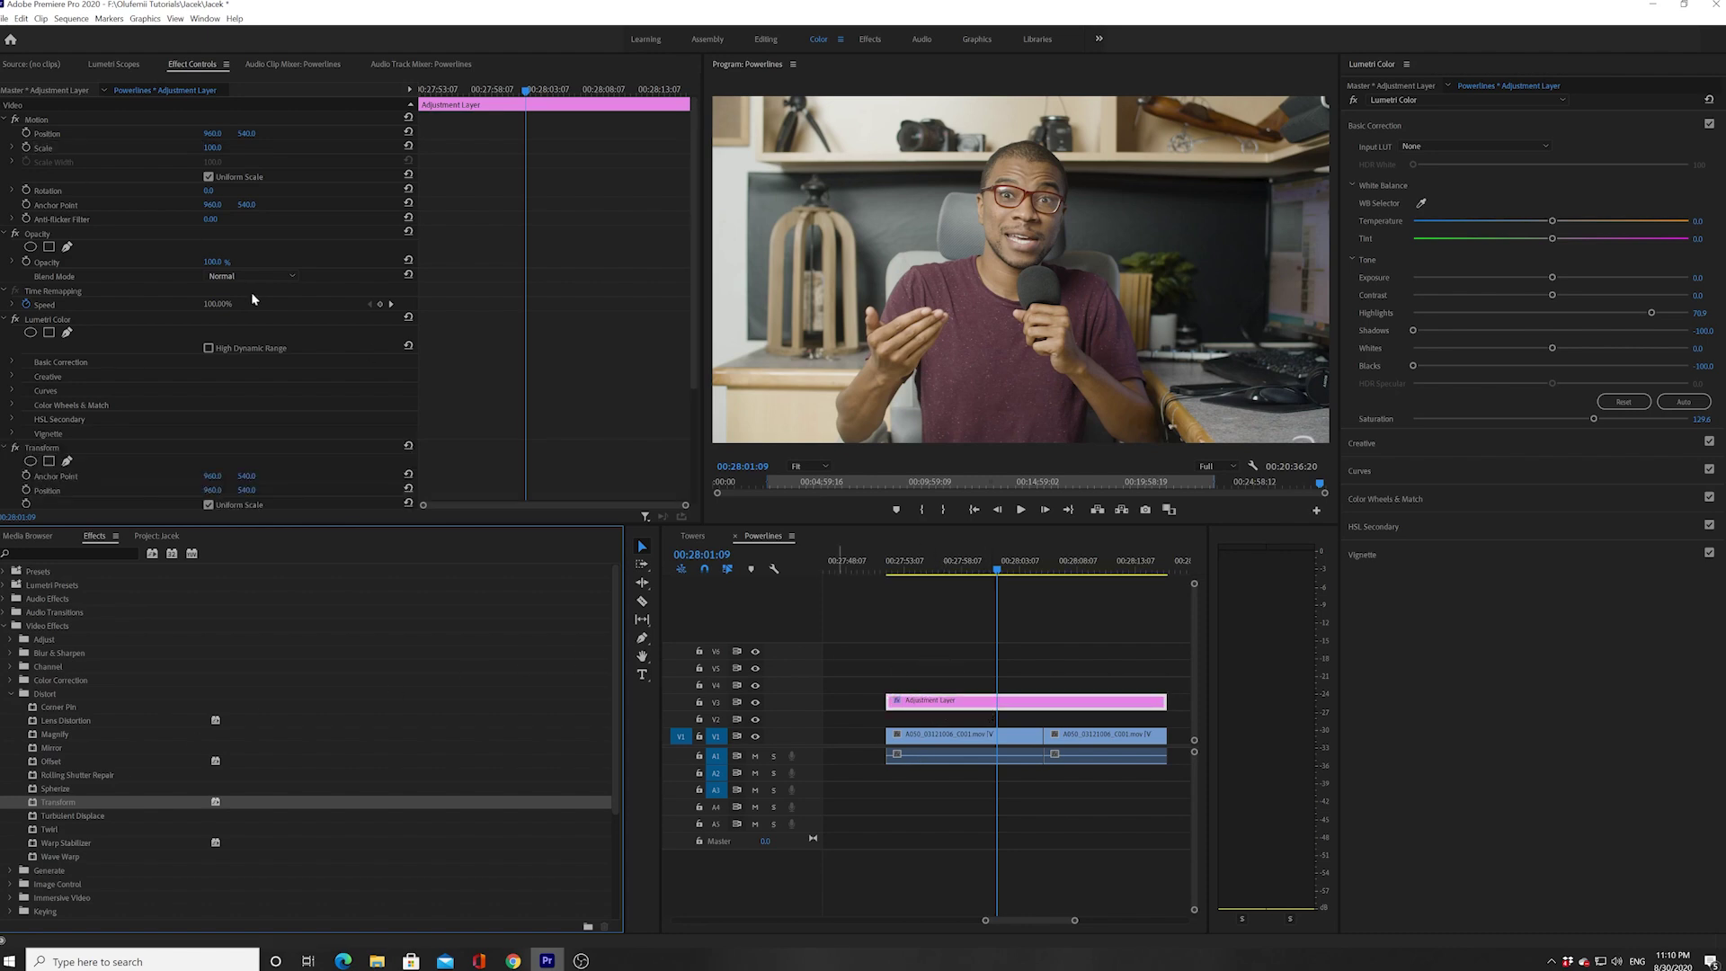
# - Collapse the Motion, Opacity and Lumetri Color settings, leaving Transform Scale in focus
pyautogui.click(9, 119)
pyautogui.click(5, 133)
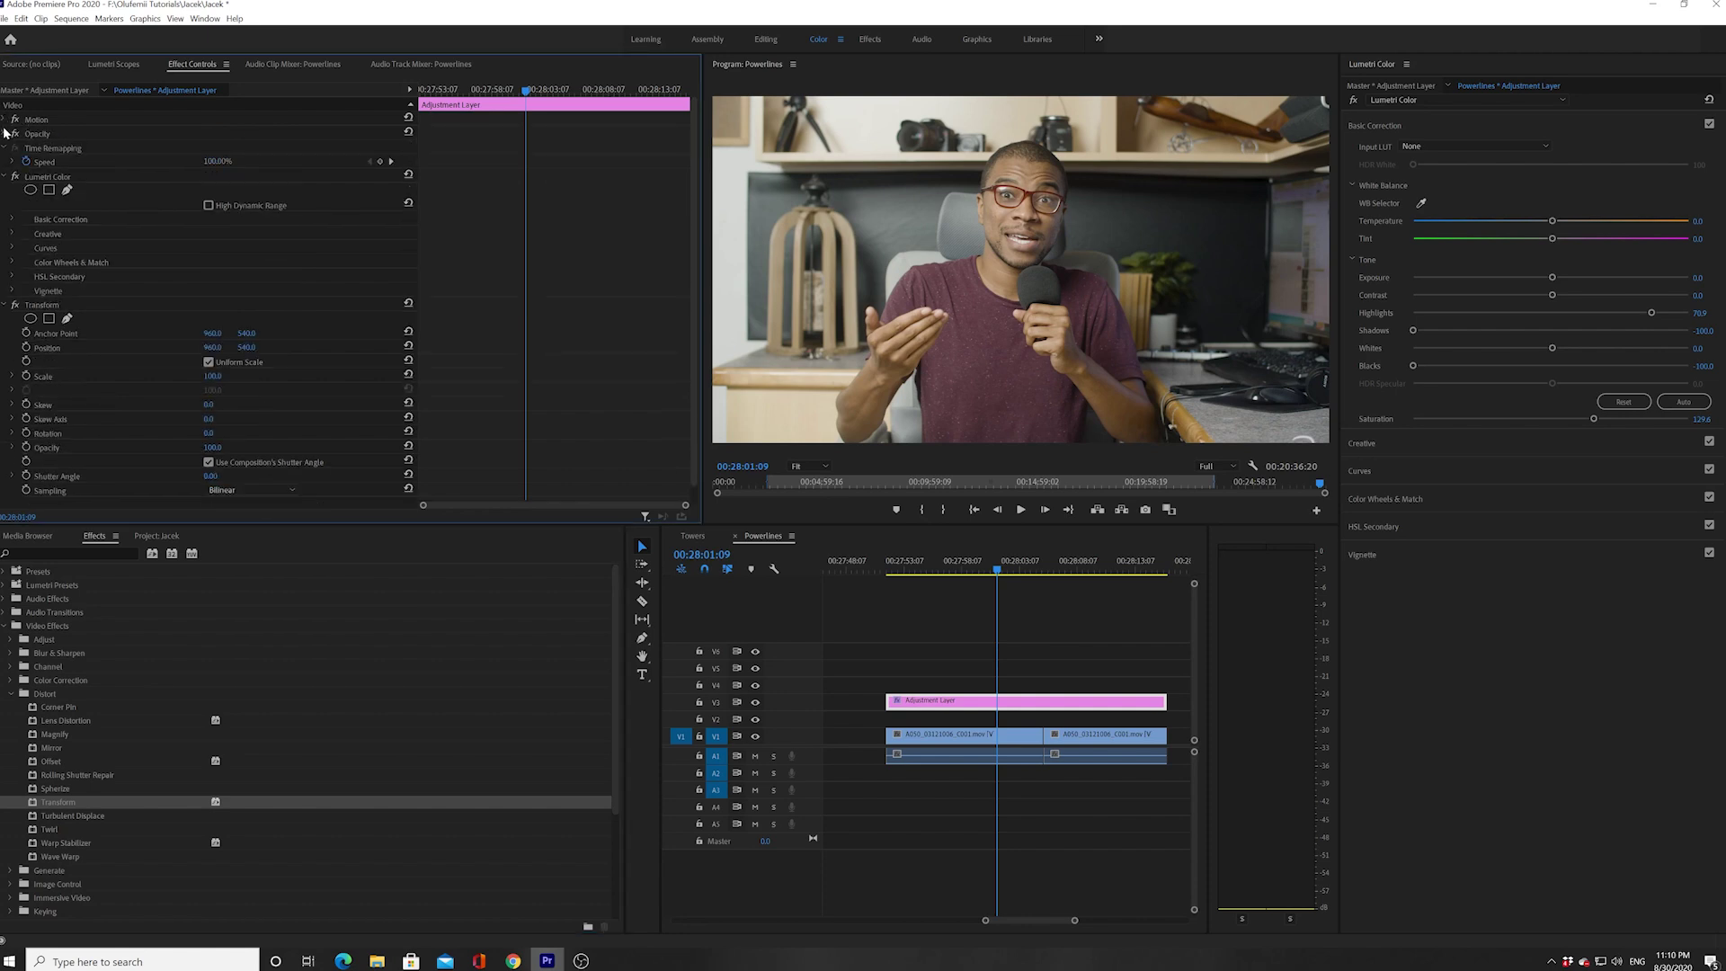
pyautogui.click(5, 177)
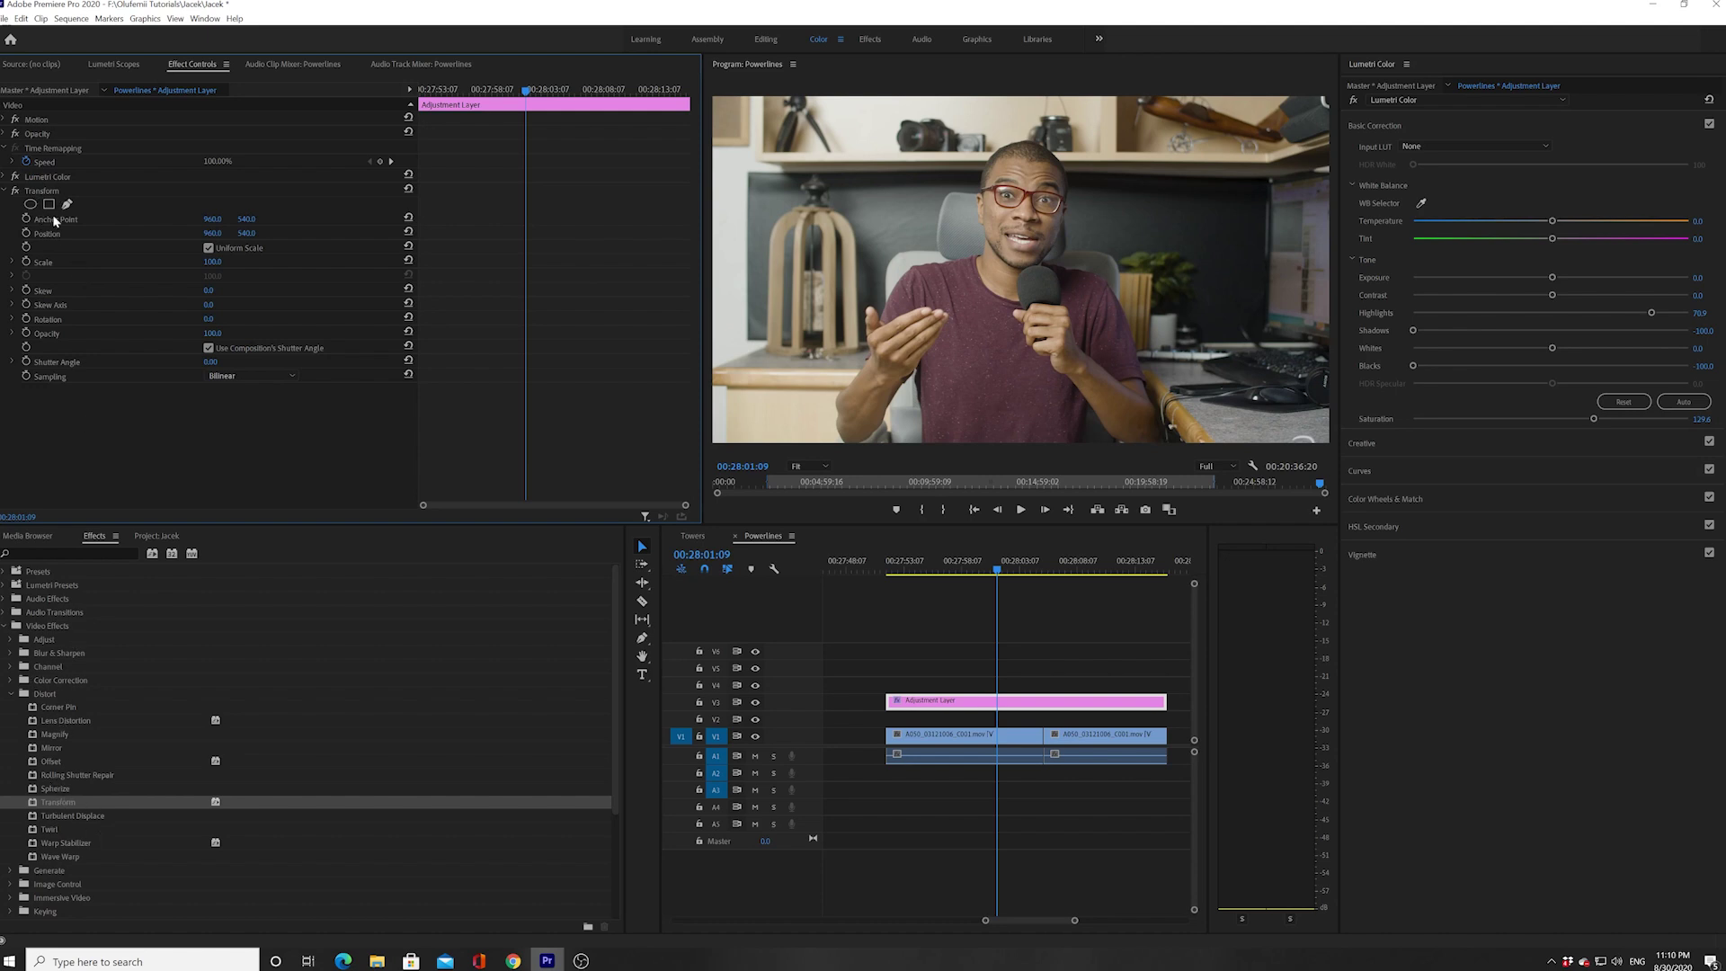
pyautogui.click(46, 260)
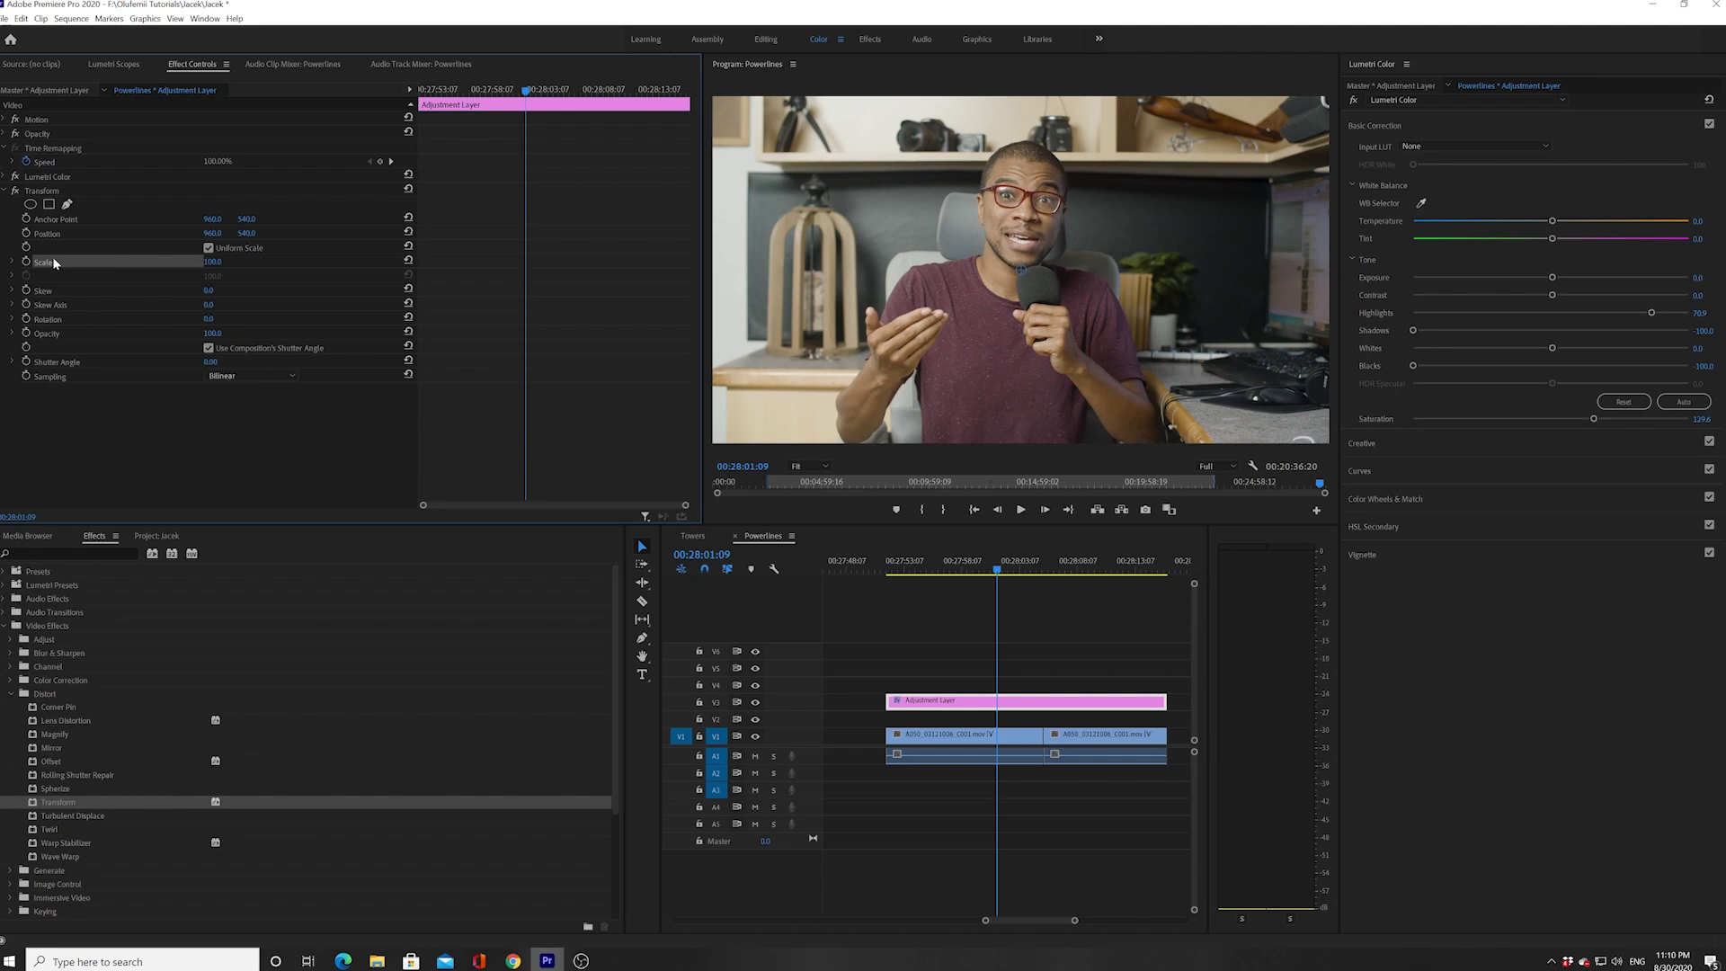
# - Keyframe Transform Scale from 100 at 00:27:56:08 to 142 at about 00:28:07
pyautogui.moveTo(511, 90); pyautogui.dragTo(469, 90)
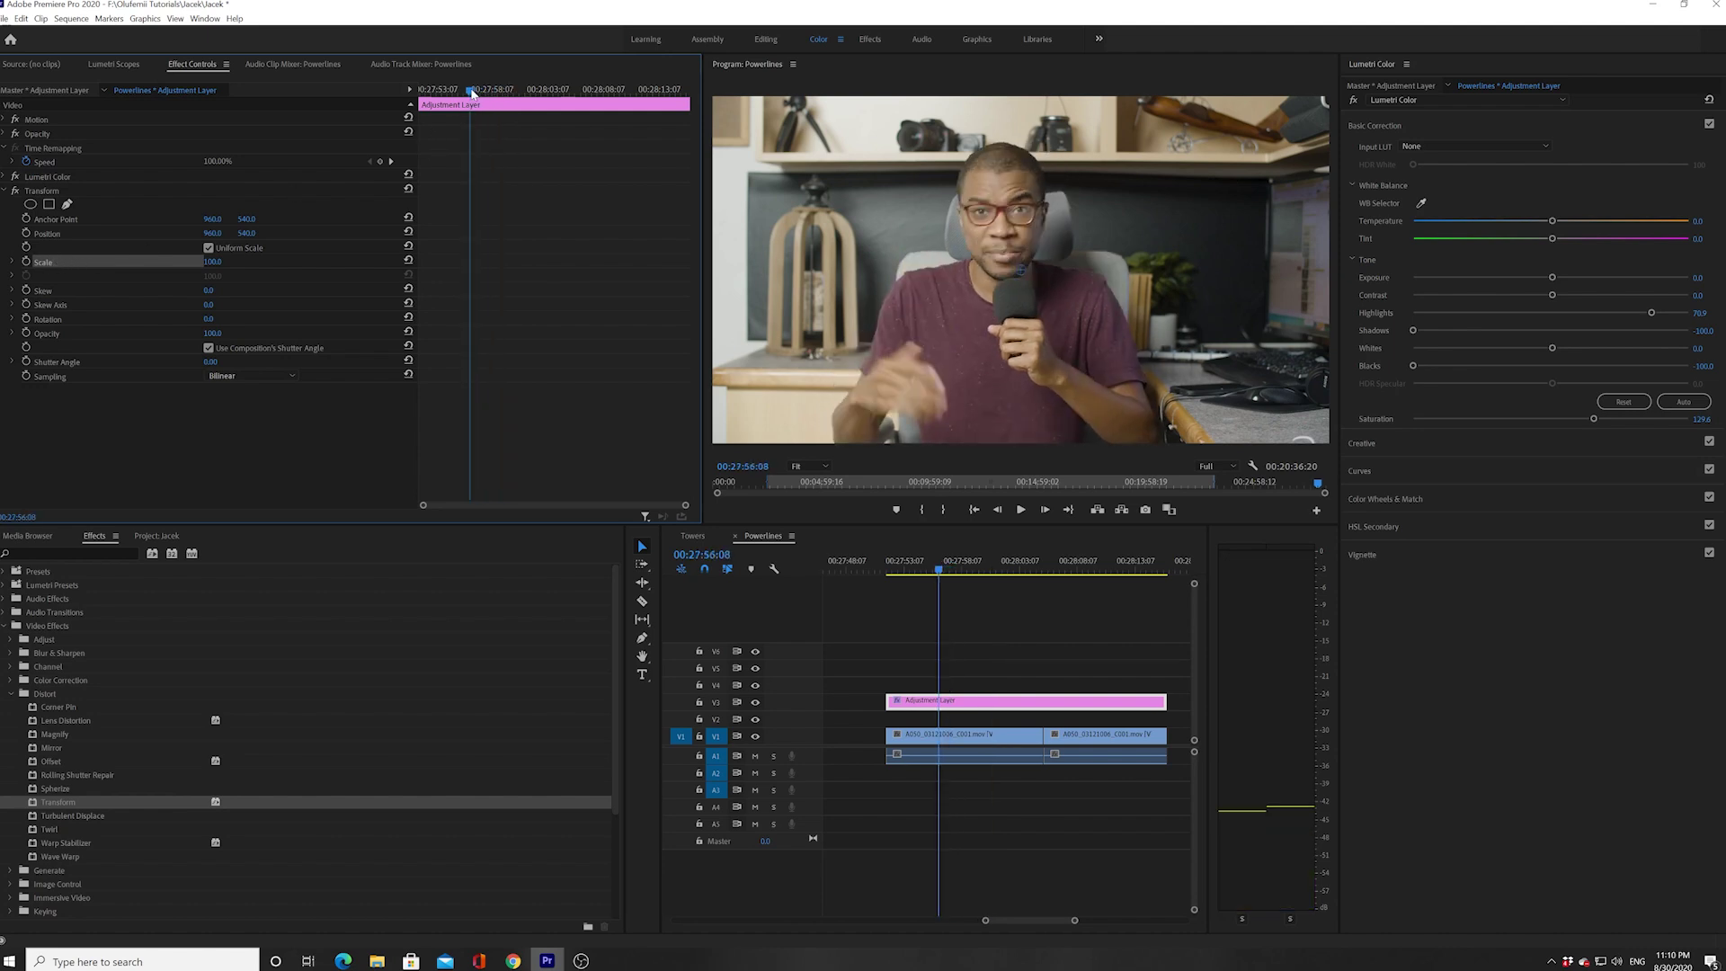
pyautogui.click(26, 262)
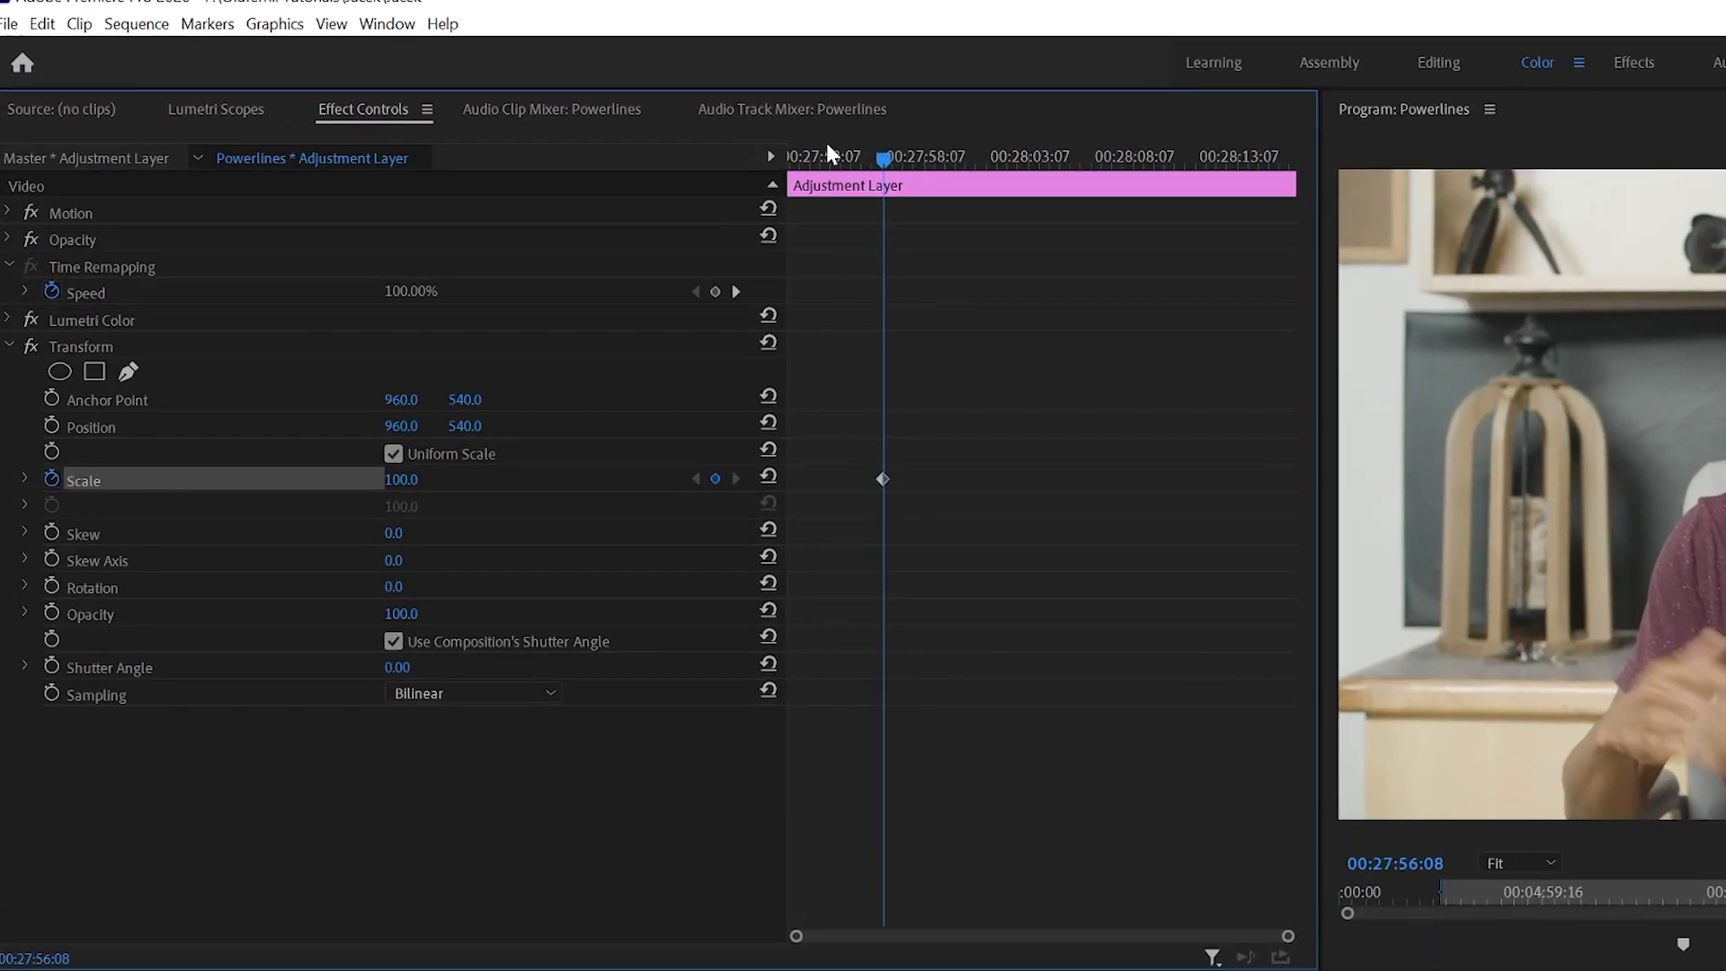
pyautogui.moveTo(635, 123); pyautogui.dragTo(865, 123)
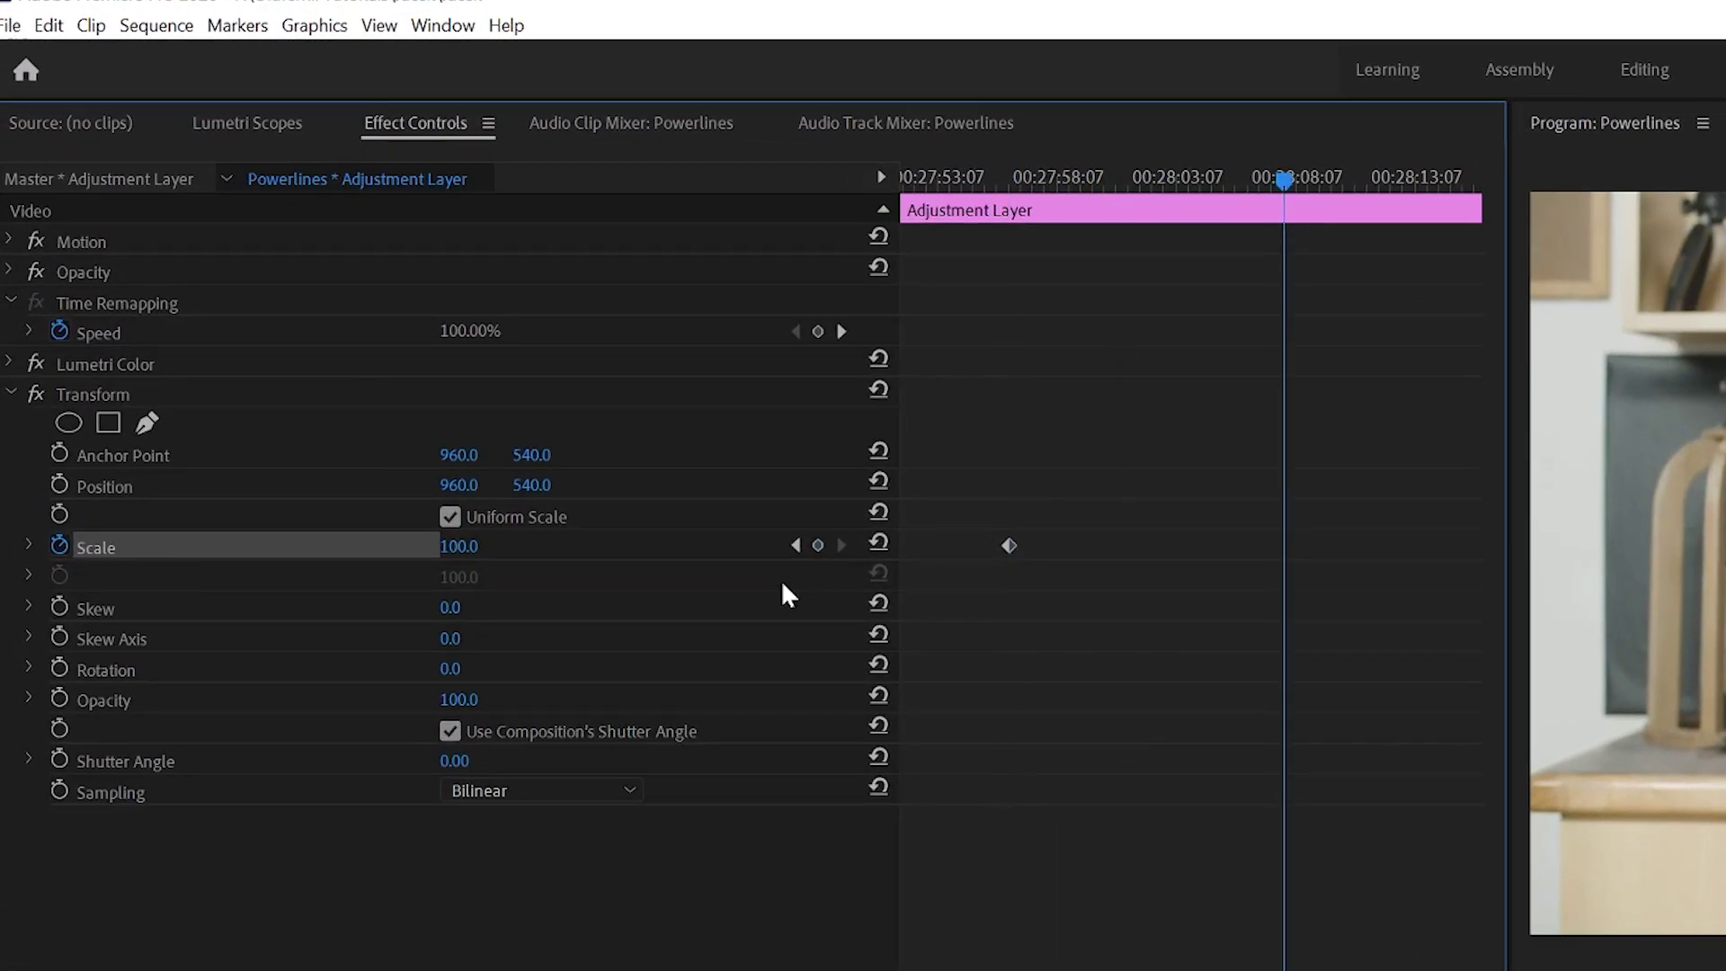
pyautogui.click(815, 545)
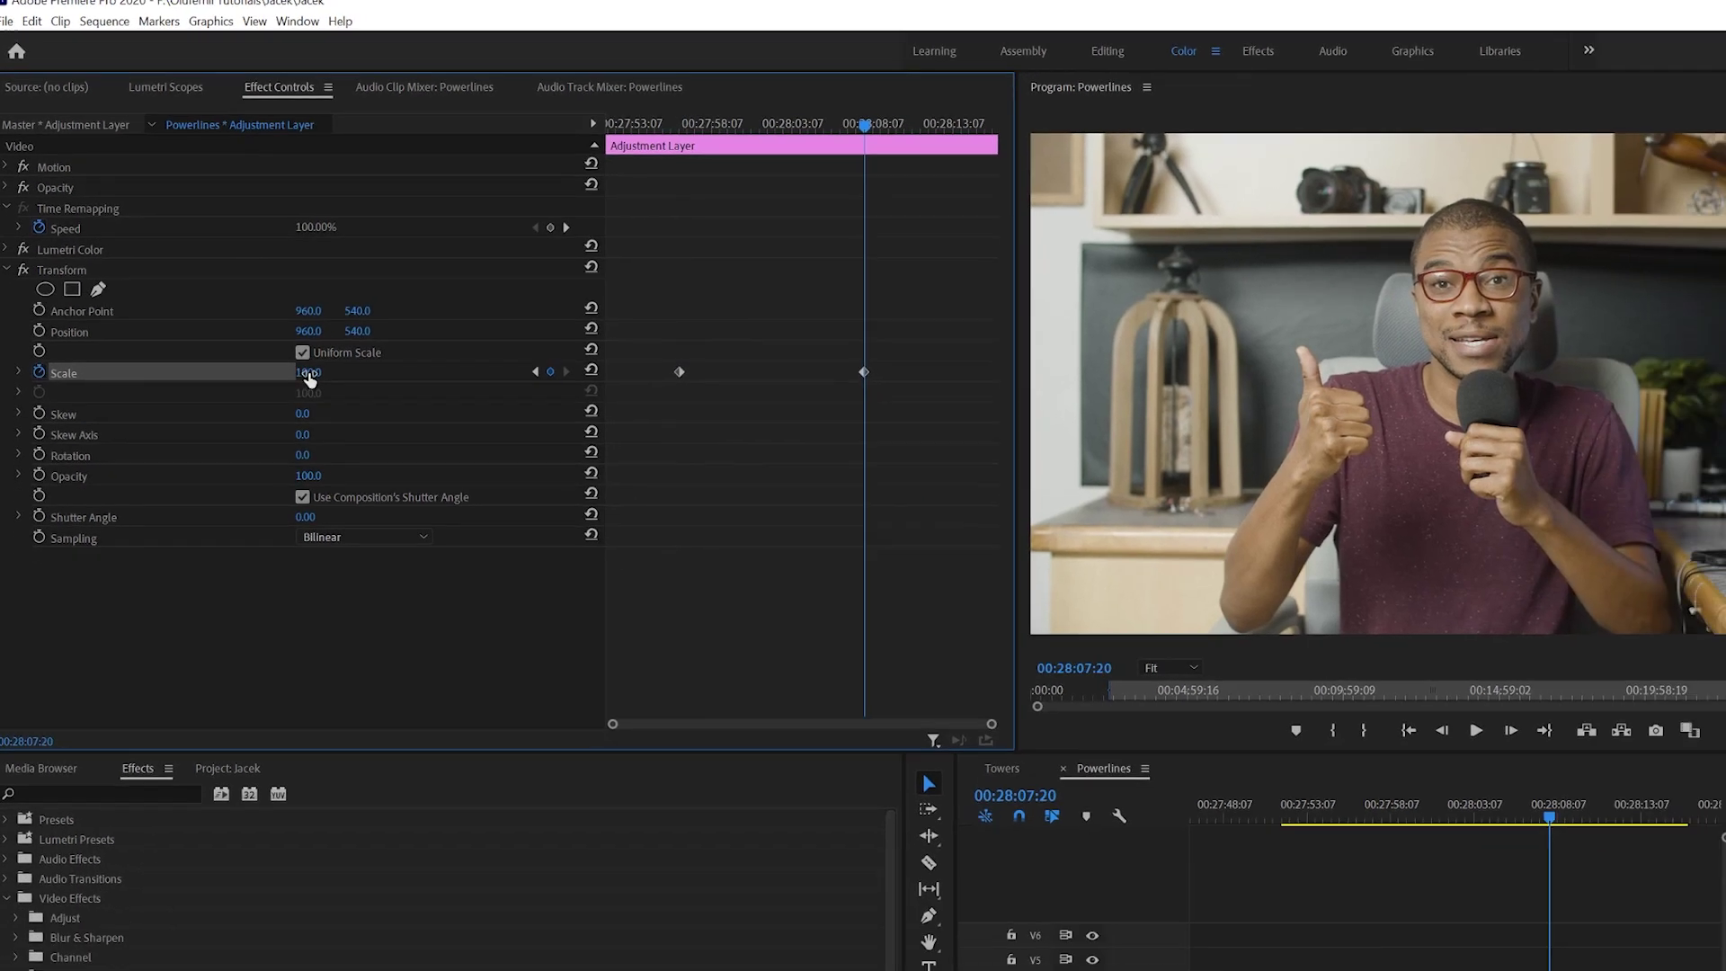
pyautogui.moveTo(390, 467); pyautogui.dragTo(428, 467)
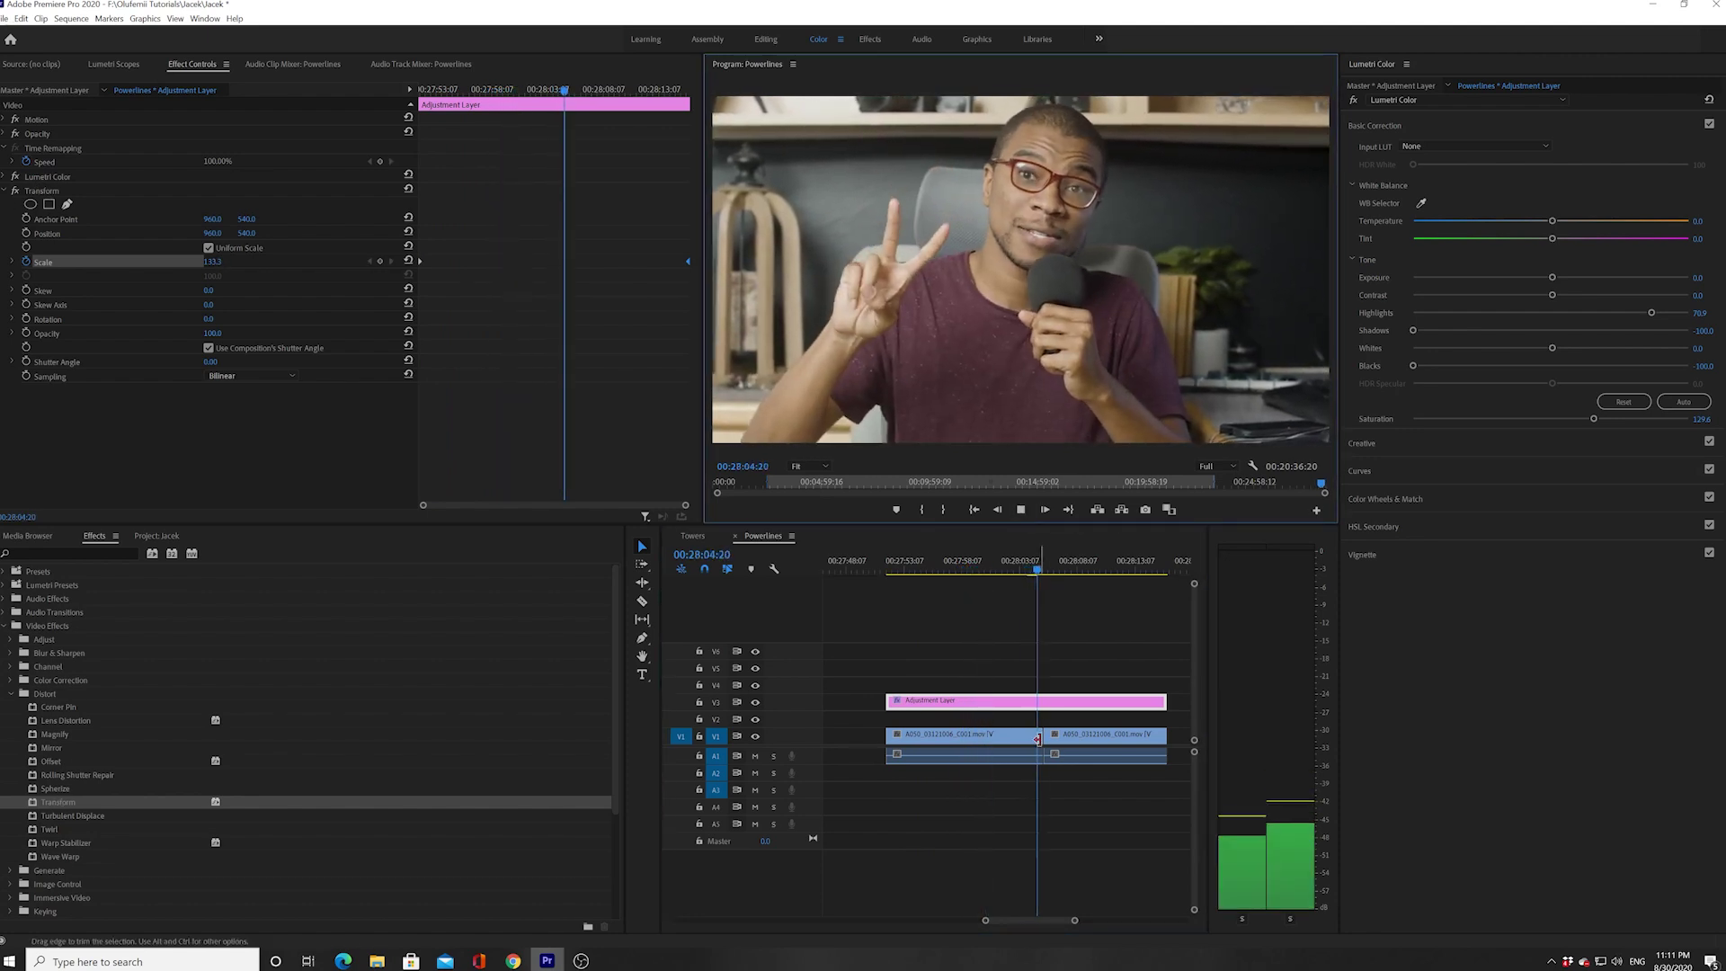
pyautogui.click(1020, 510)
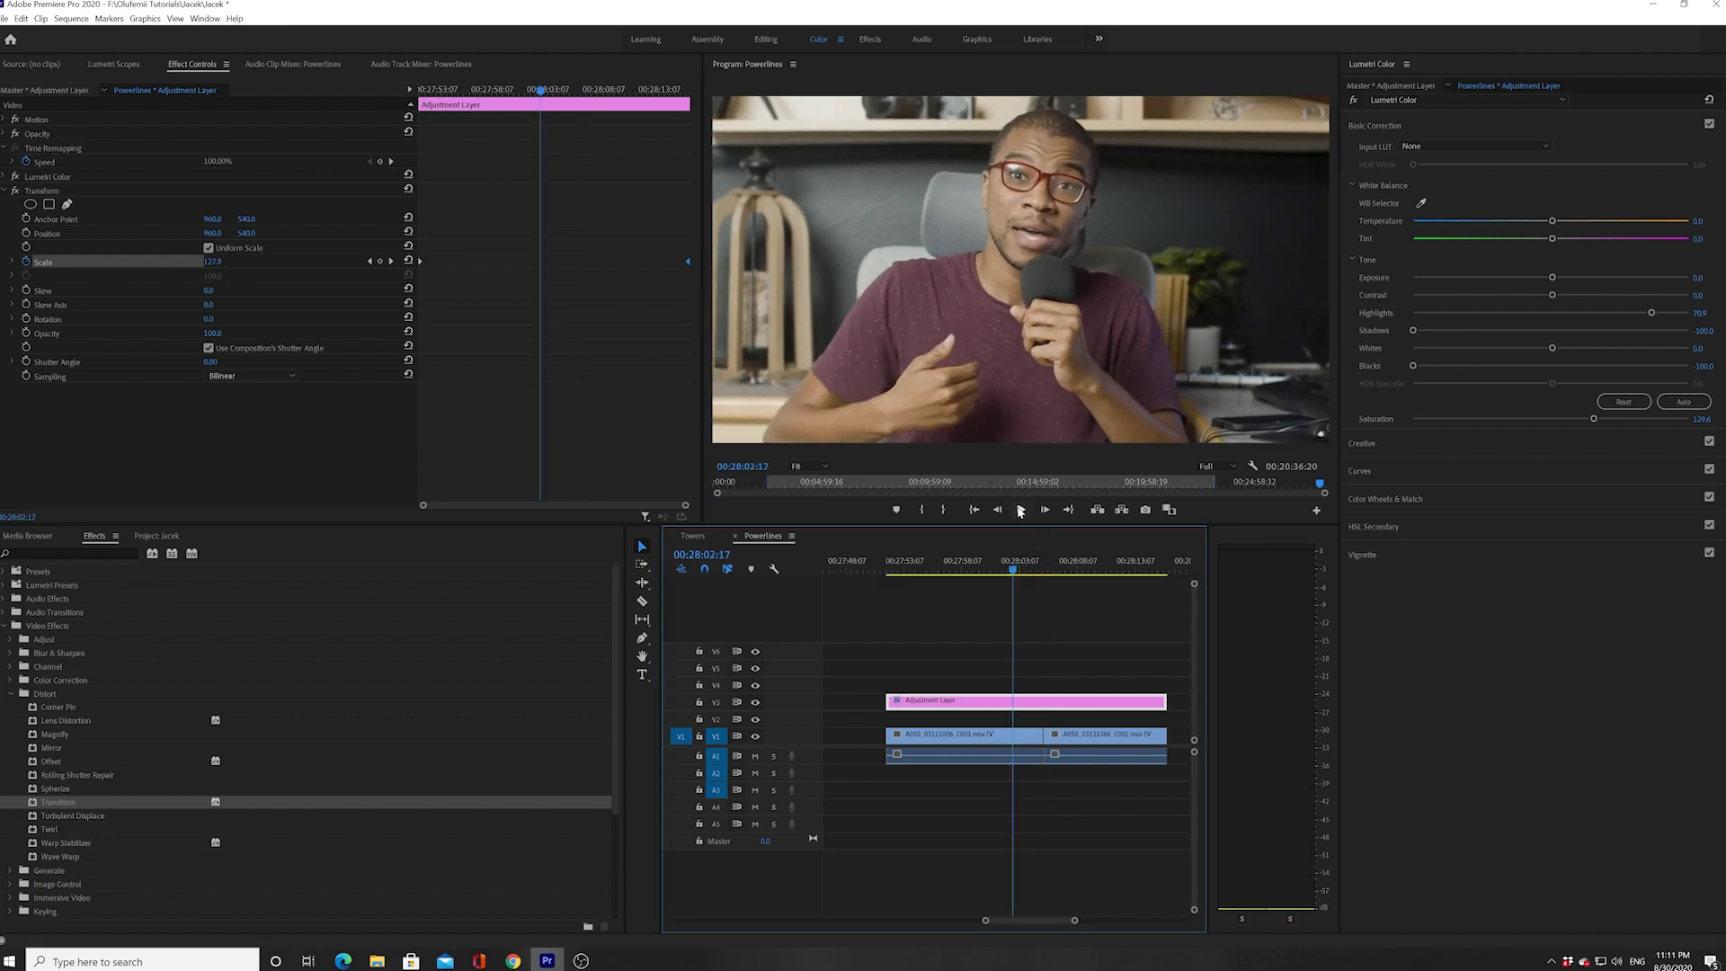
pyautogui.click(1021, 510)
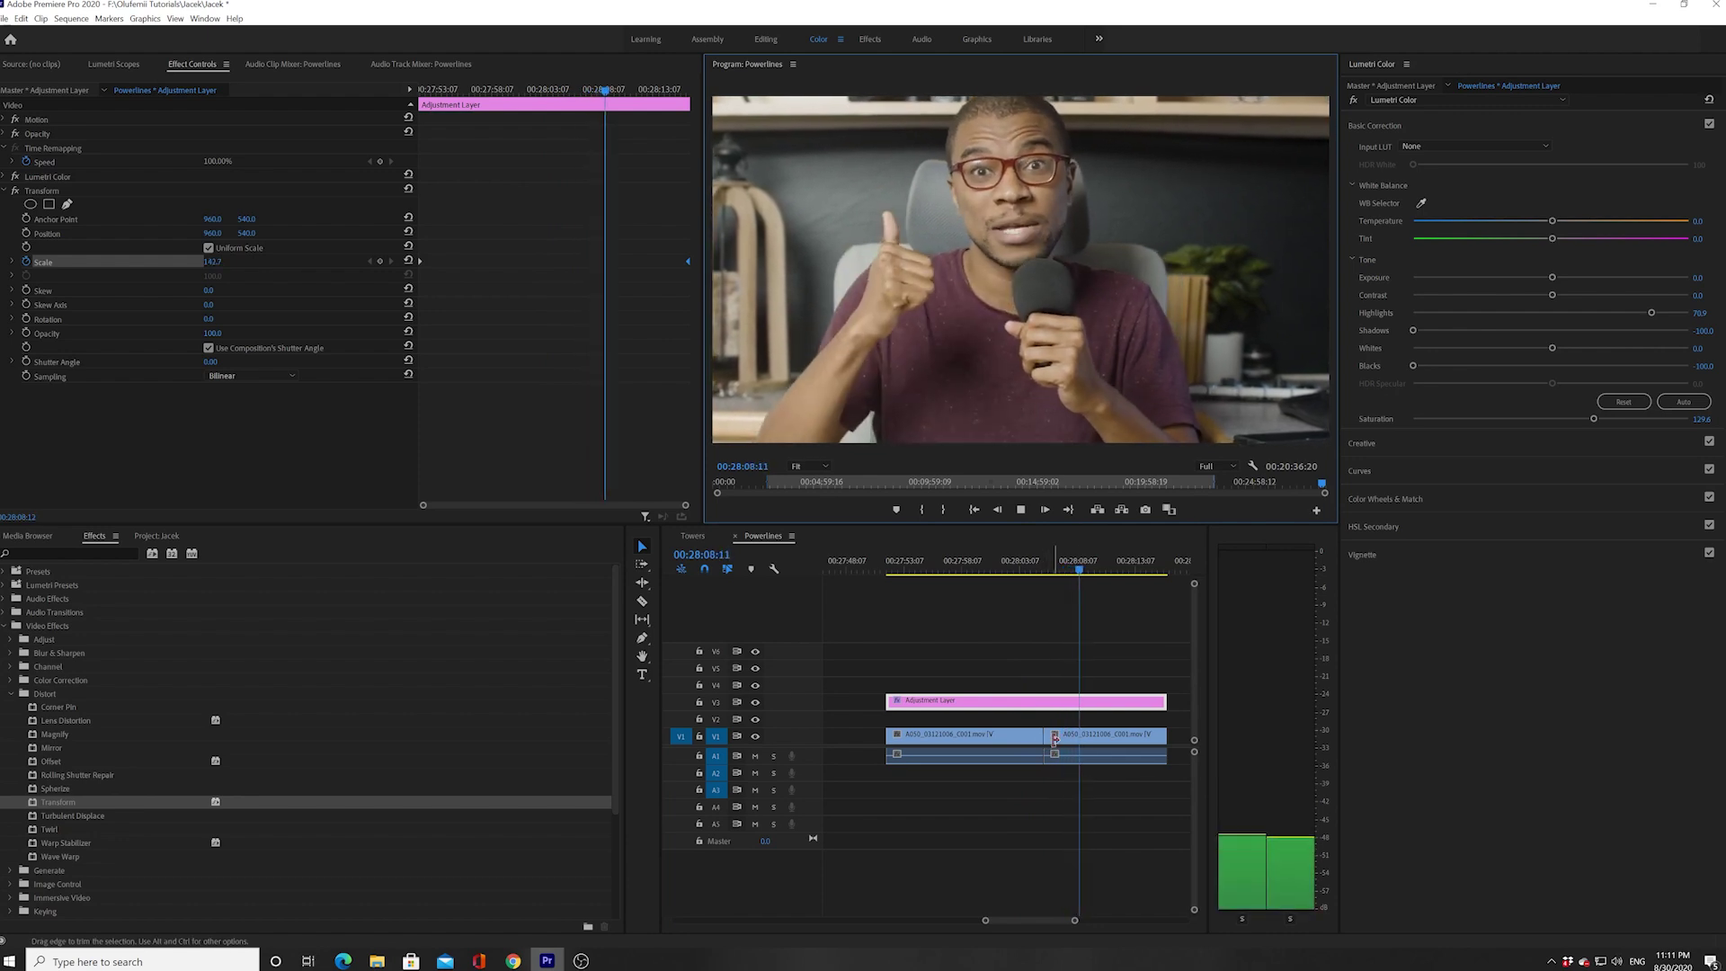
pyautogui.click(1025, 508)
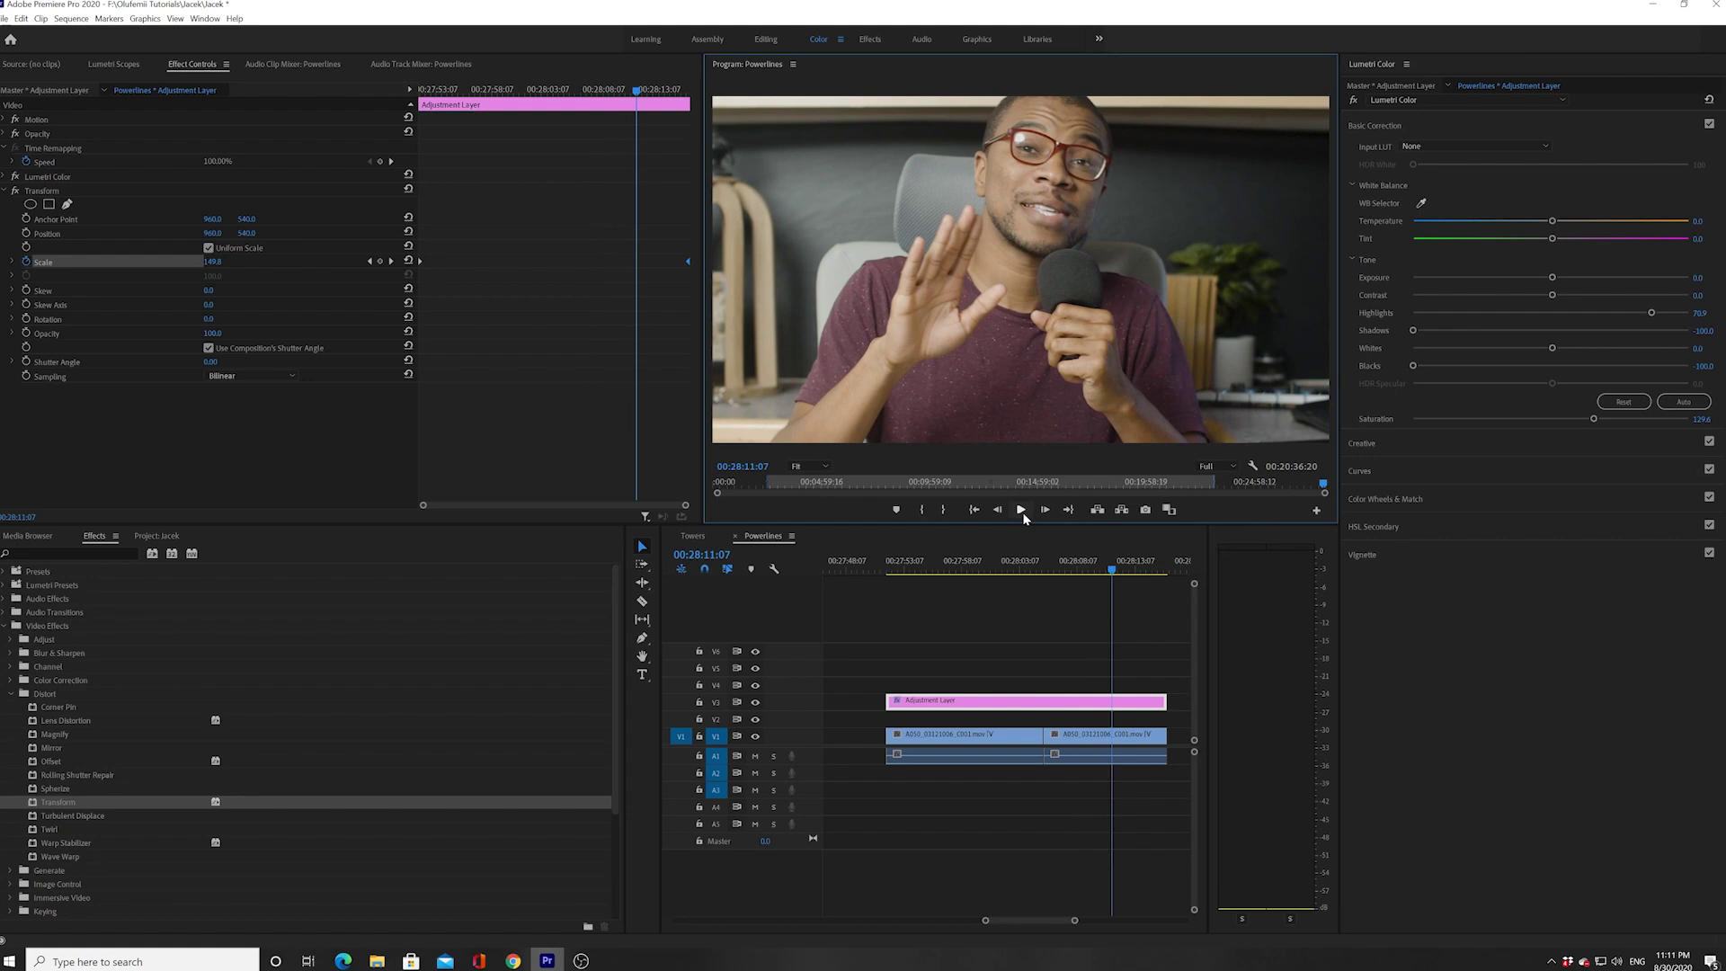